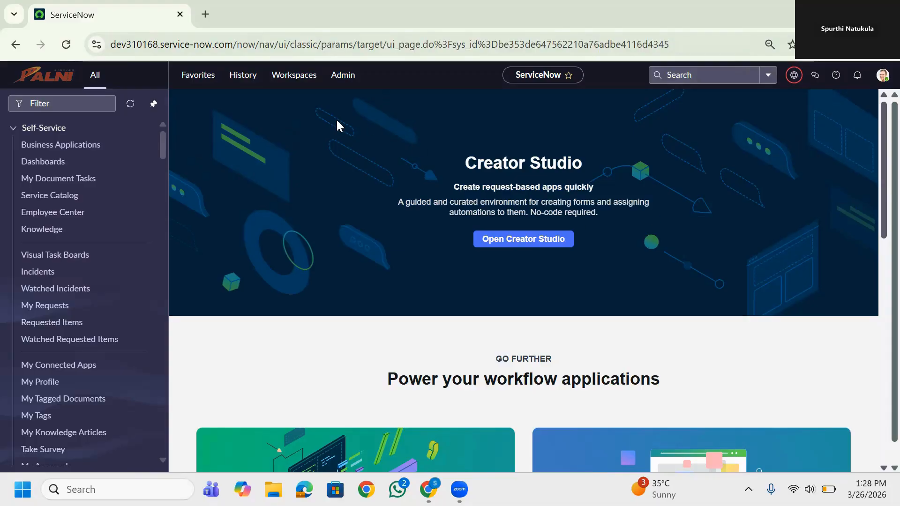
# Filter the navigator for "automated test" and open the Test Templates list under Administration
pyautogui.click(102, 103)
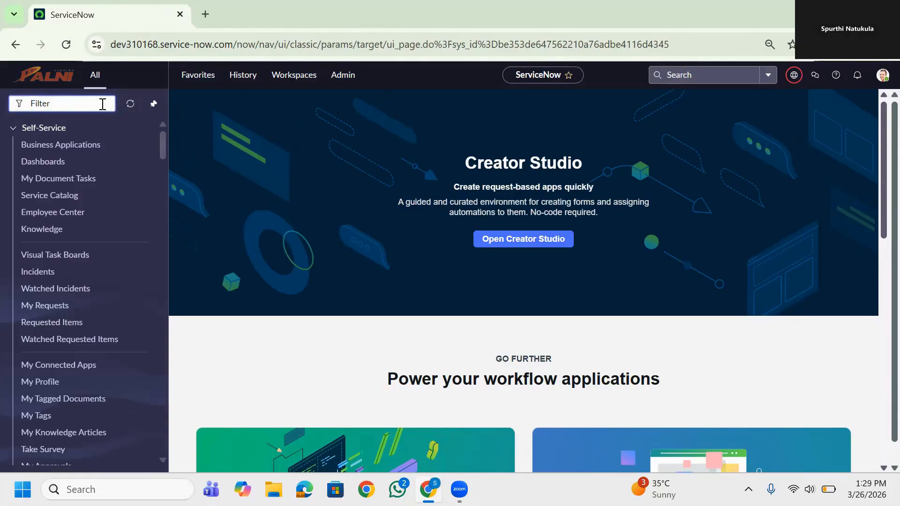
pyautogui.write('aut')
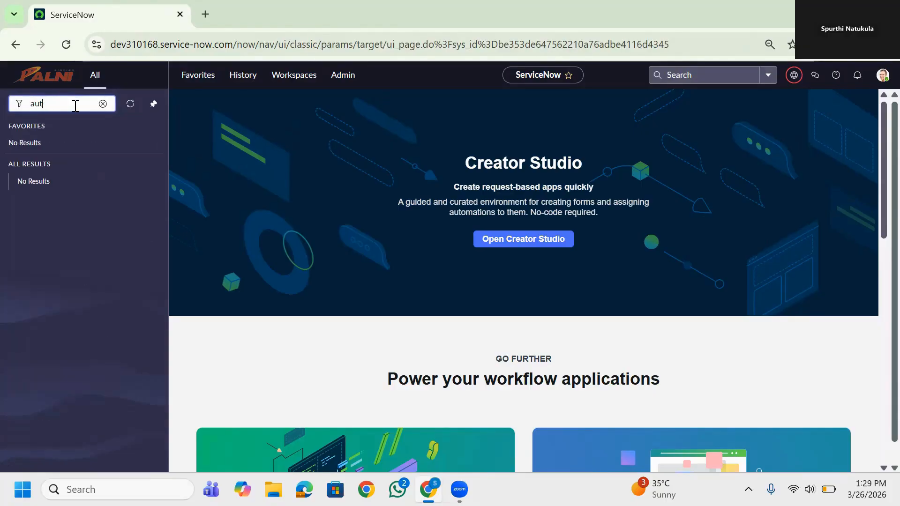
pyautogui.write('omated Test')
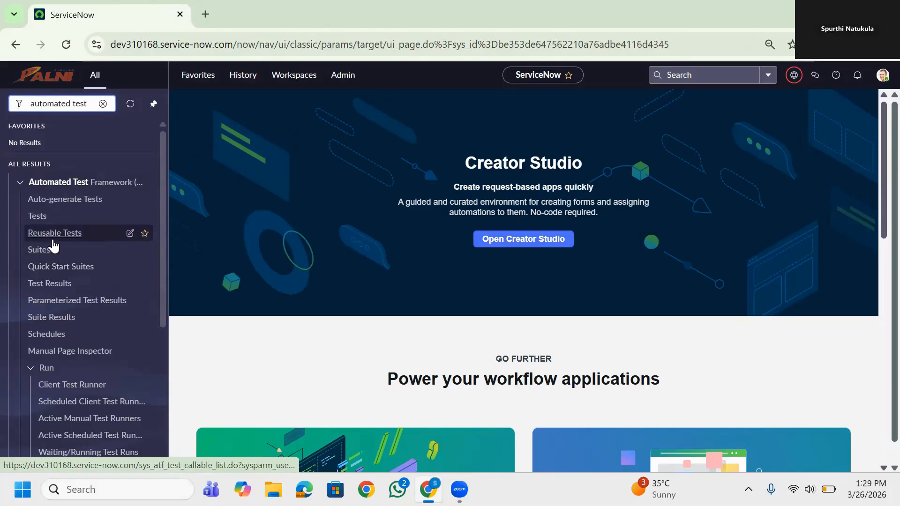
pyautogui.scroll(-5, 64, 397)
pyautogui.click(64, 397)
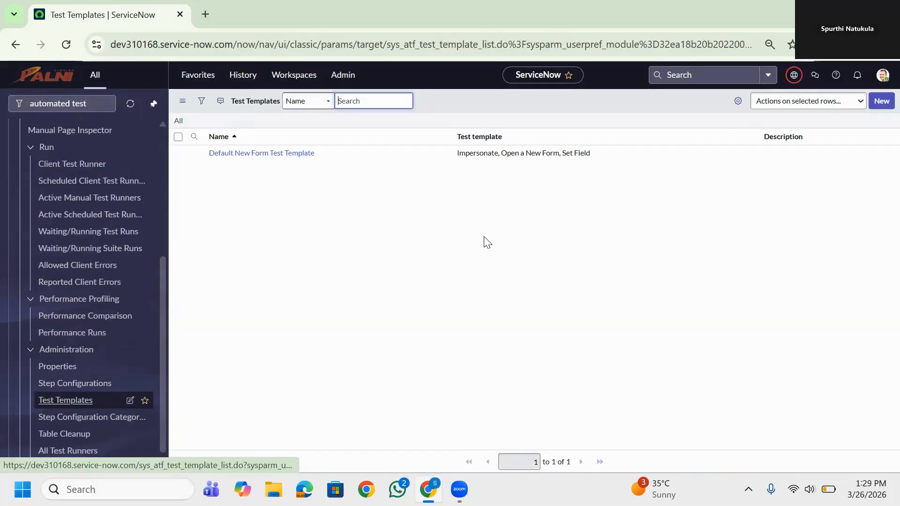
# Start a new test template record and name it "Reject a request"
pyautogui.click(880, 102)
pyautogui.click(342, 130)
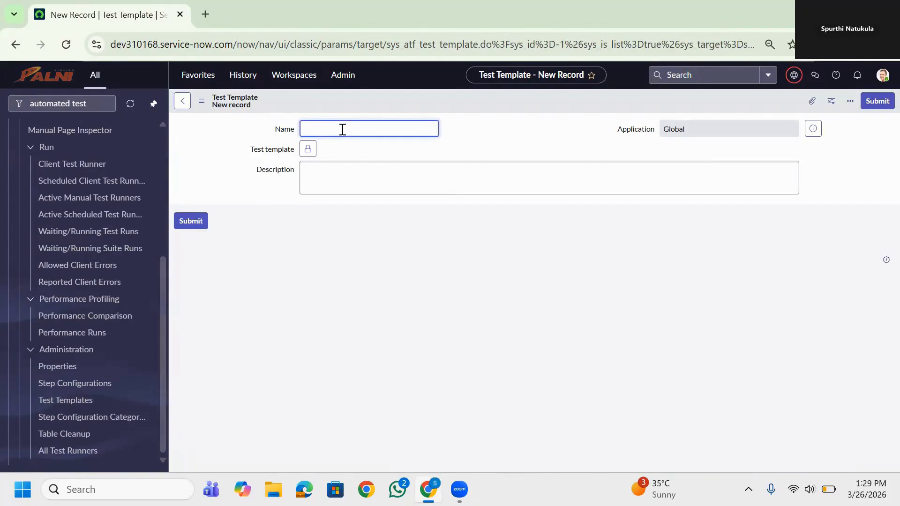
pyautogui.write('Reject a request')
# Unlock the Test template field and look up "Impersonate" to add it as the first step config
pyautogui.click(307, 149)
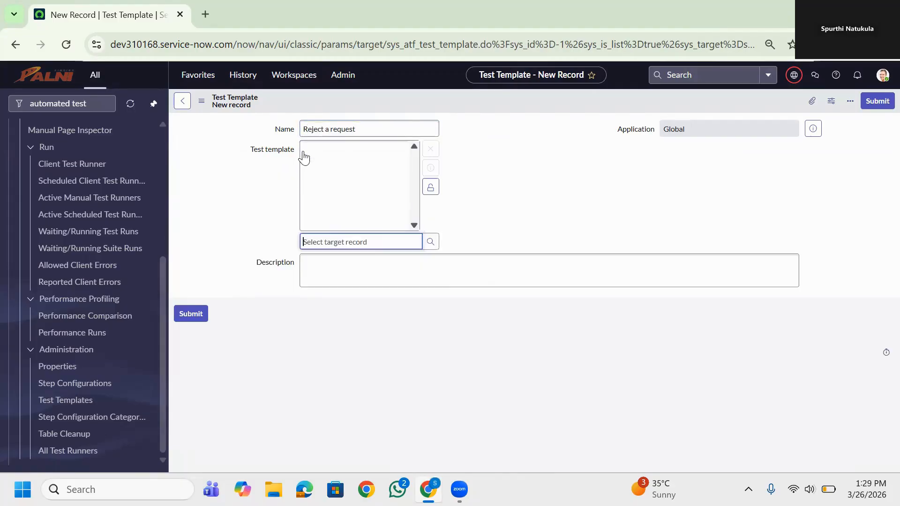
pyautogui.click(428, 243)
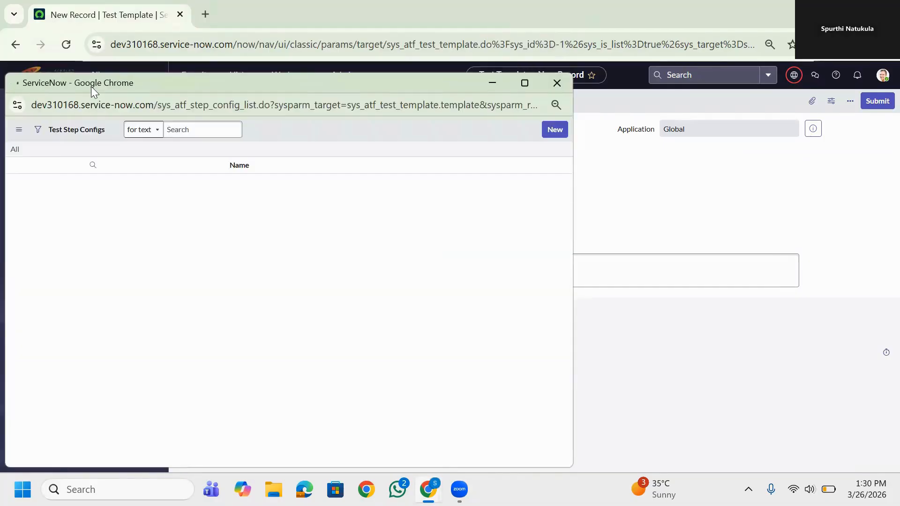
pyautogui.write('imo')
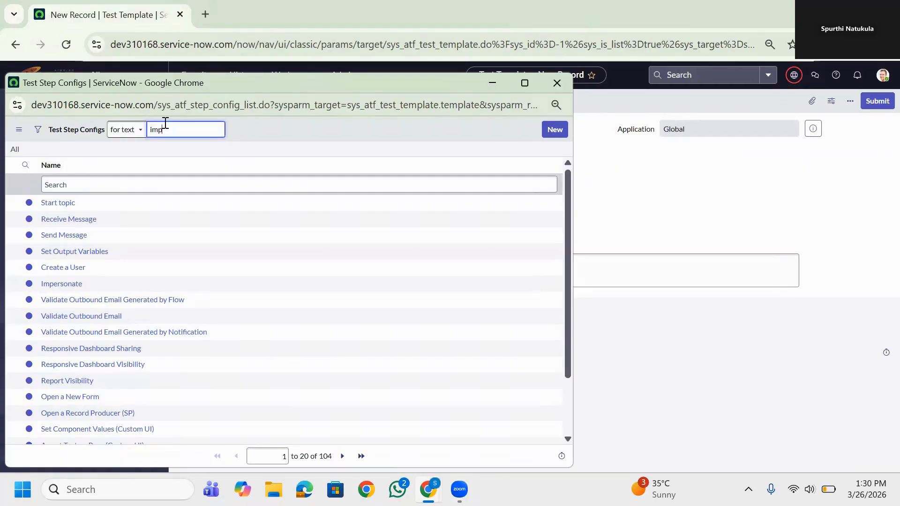
pyautogui.write('ersonate')
pyautogui.press('Return')
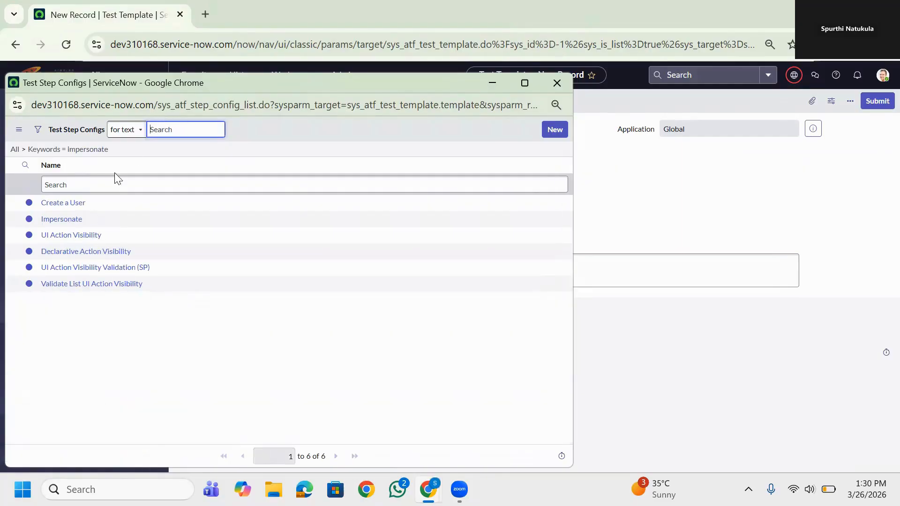
pyautogui.click(58, 218)
# Add Record Query, Open an Existing Record, Set Field Values and Click a UI Action to the test template's step list
pyautogui.click(388, 240)
pyautogui.write('record')
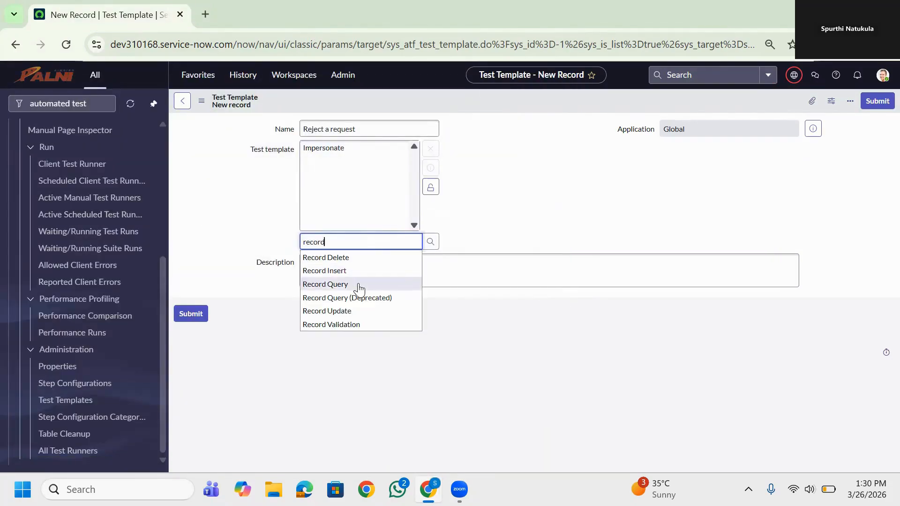
pyautogui.click(359, 284)
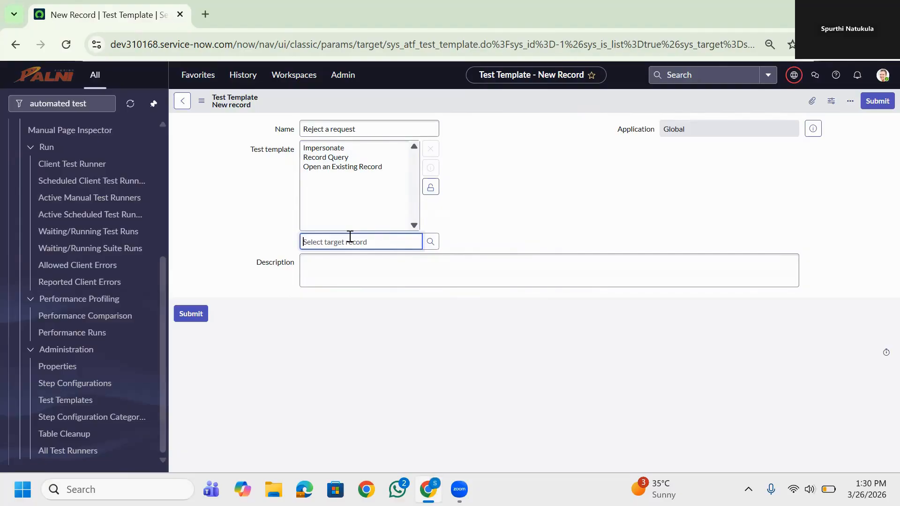
pyautogui.write('set fie')
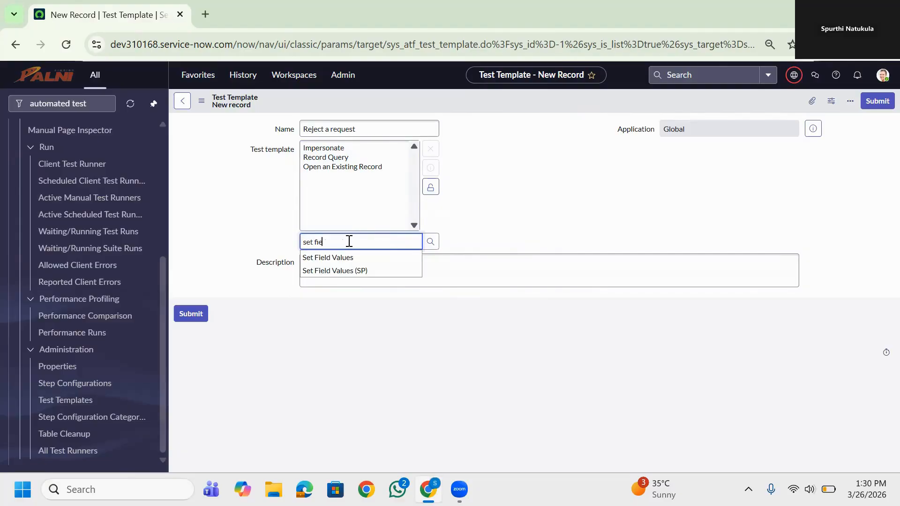
pyautogui.click(348, 259)
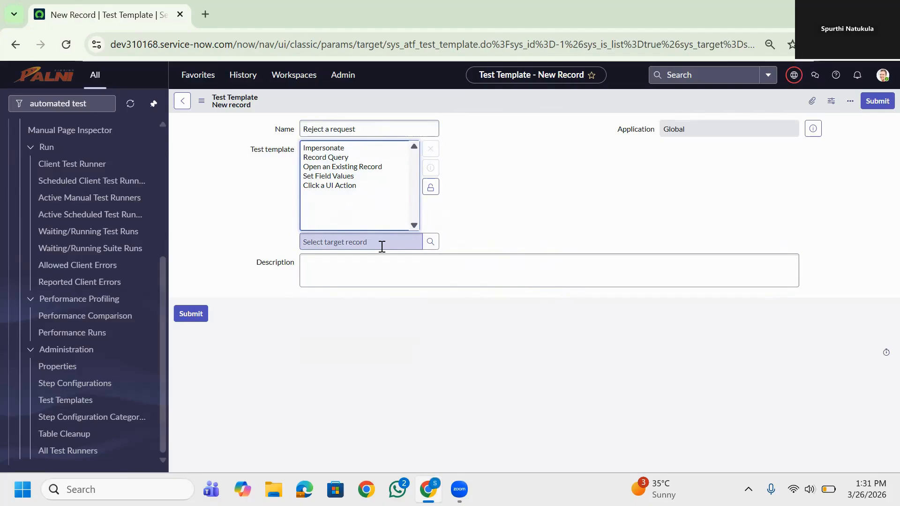
# Enter the description "Open an existing request and rejected" and submit the test template
pyautogui.click(347, 267)
pyautogui.write('Open')
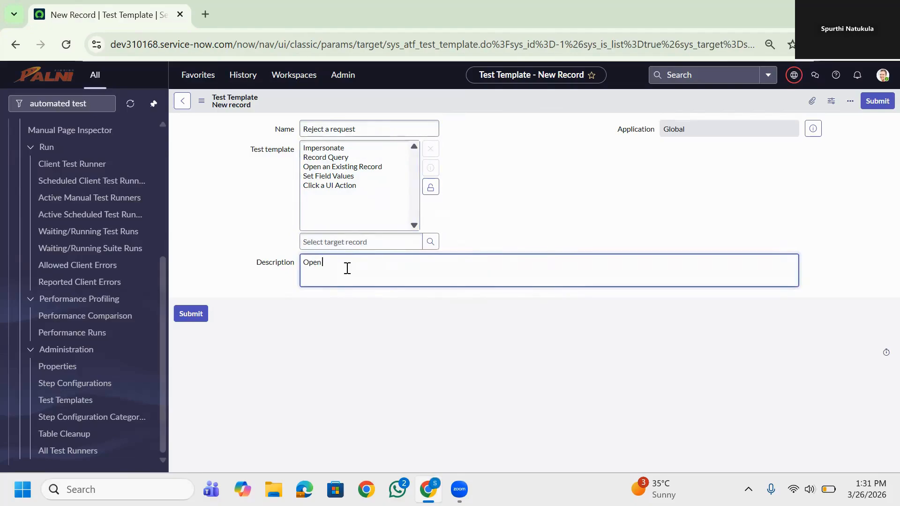
pyautogui.write(' an existing')
pyautogui.write(' request and re')
pyautogui.write('jecting')
pyautogui.click(876, 100)
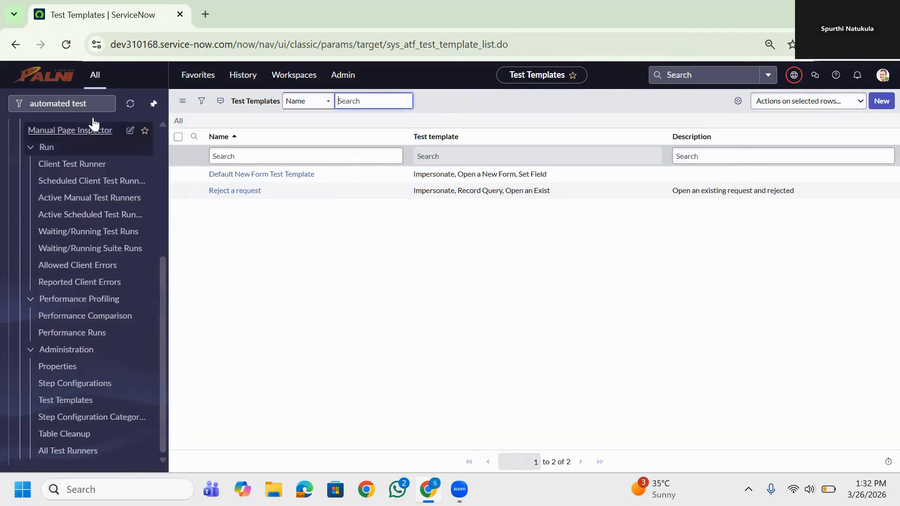
# Filter the navigator for "automated" and open the Tests list of the Automated Test Framework
pyautogui.click(89, 104)
pyautogui.press('BackSpace')
pyautogui.press('BackSpace')
pyautogui.press('BackSpace')
pyautogui.press('BackSpace')
pyautogui.press('BackSpace')
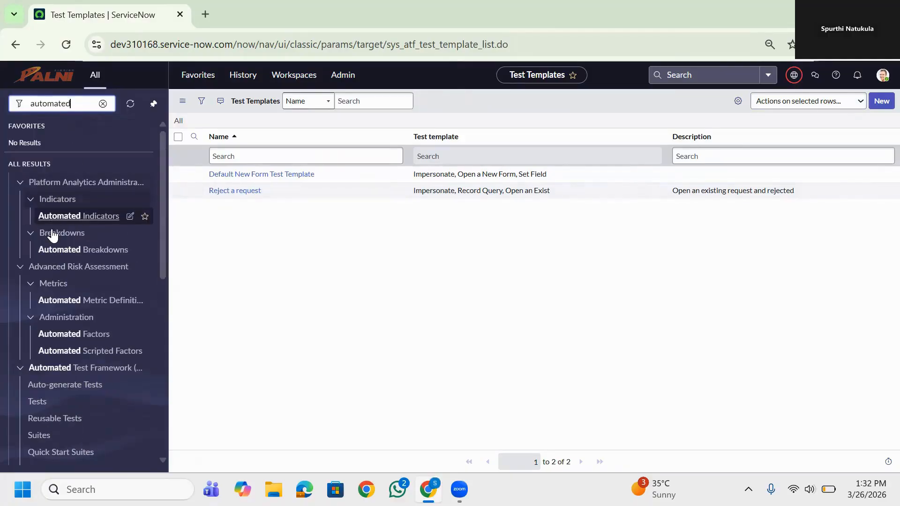
pyautogui.scroll(-2, 52, 236)
pyautogui.scroll(-1, 53, 236)
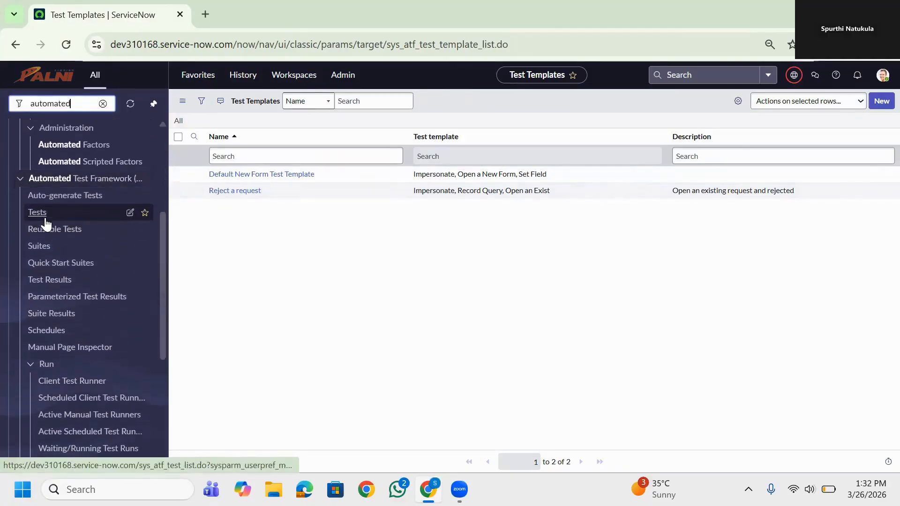
pyautogui.click(38, 214)
# Create a new test record and name it "Reject change request by approver"
pyautogui.click(881, 100)
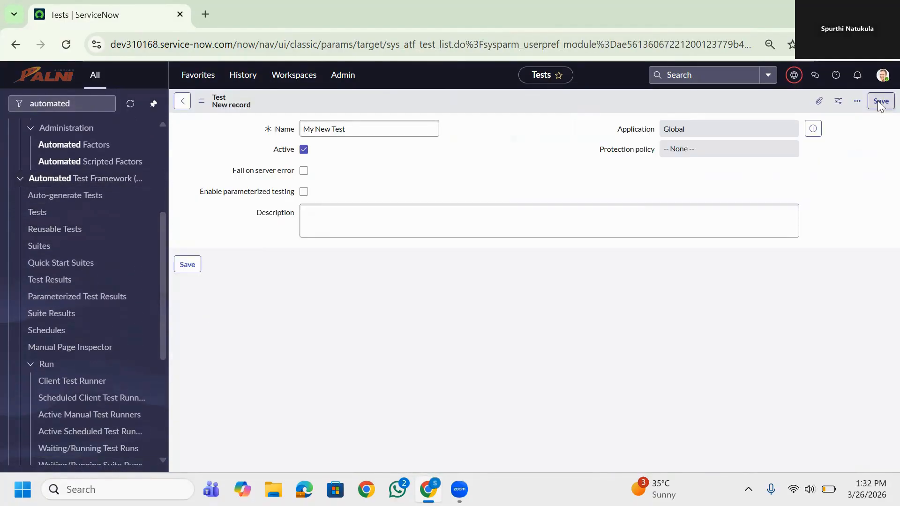
pyautogui.tripleClick(380, 129)
pyautogui.press('BackSpace')
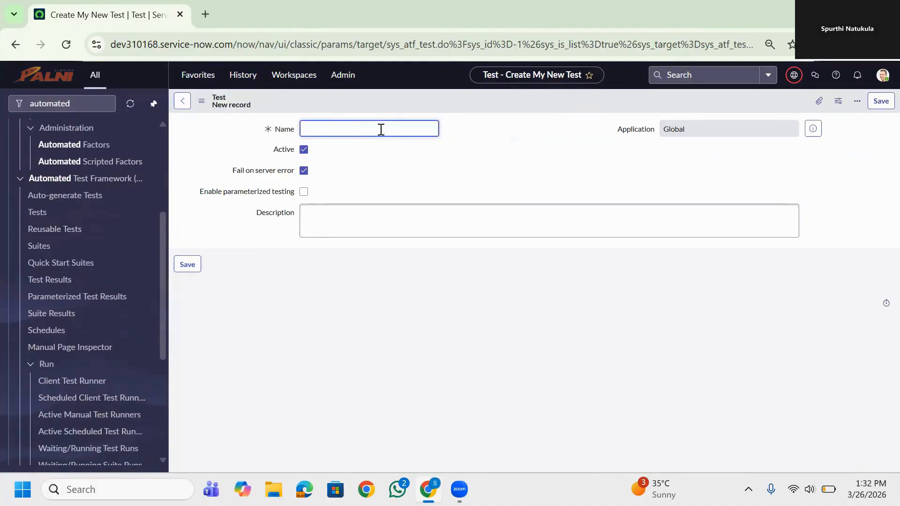
pyautogui.write('Reject change request by approver')
pyautogui.rightClick(552, 98)
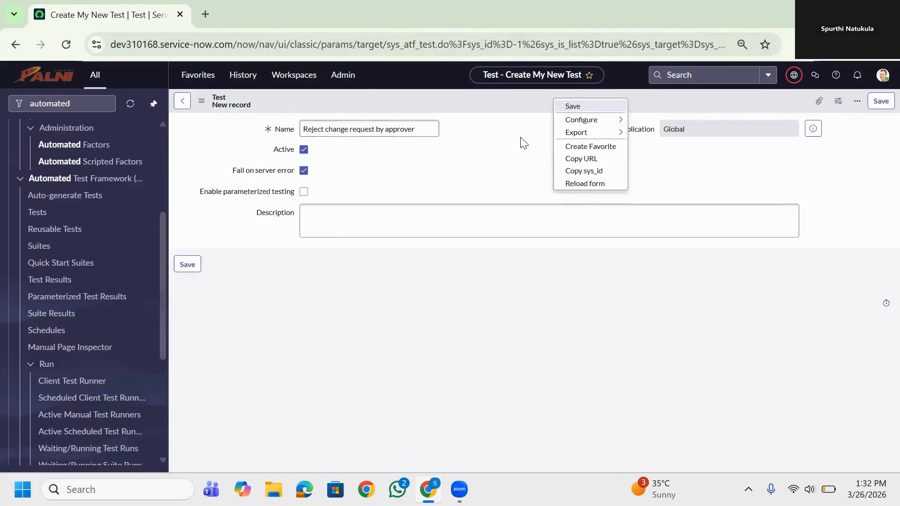
# Describe the test as "Reject a change request assigned by help desk an approver" and save it
pyautogui.click(361, 217)
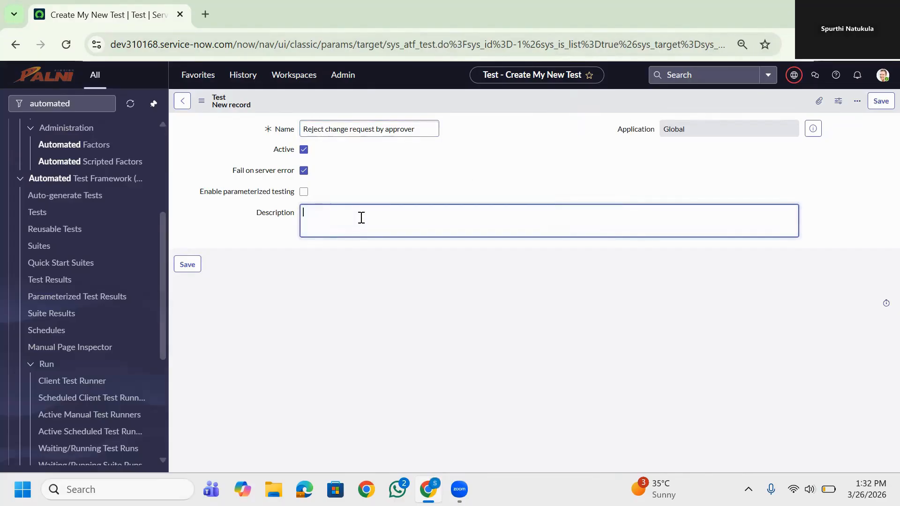
pyautogui.write('Reject a change request assigned by help desk an approver')
pyautogui.click(881, 101)
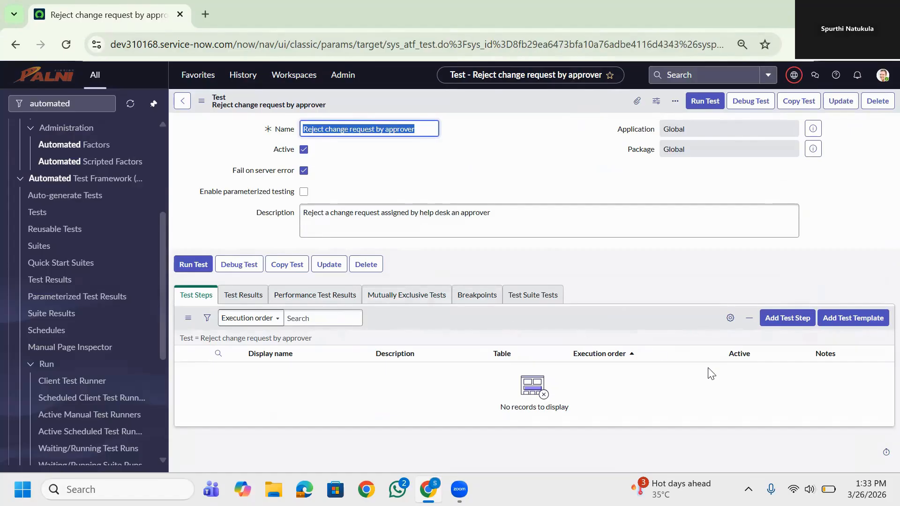
# Add an Impersonate step from the Server category to the test, with an existing user as the impersonated user
pyautogui.click(780, 318)
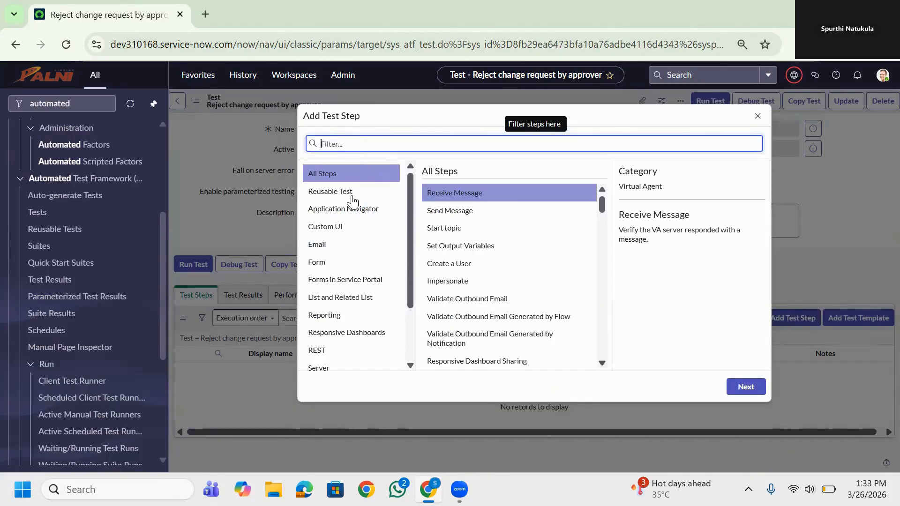
pyautogui.scroll(-1, 331, 345)
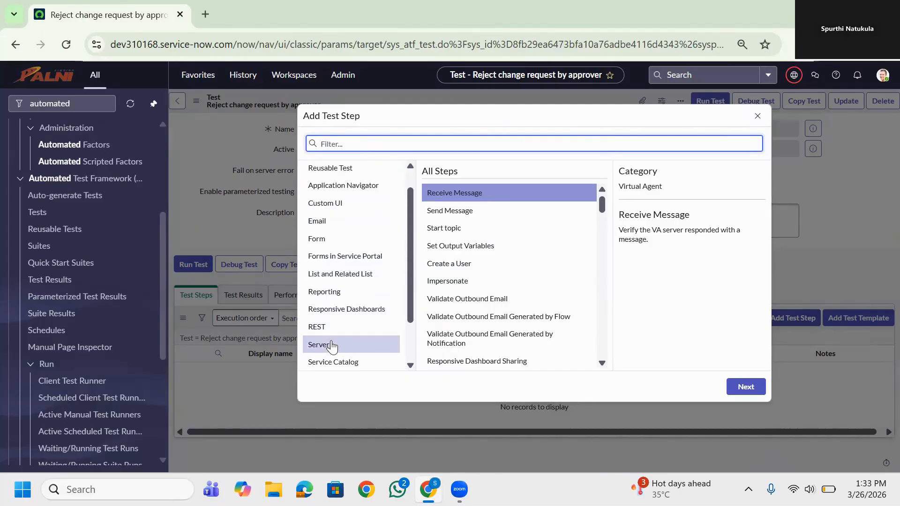
pyautogui.click(332, 345)
pyautogui.doubleClick(445, 228)
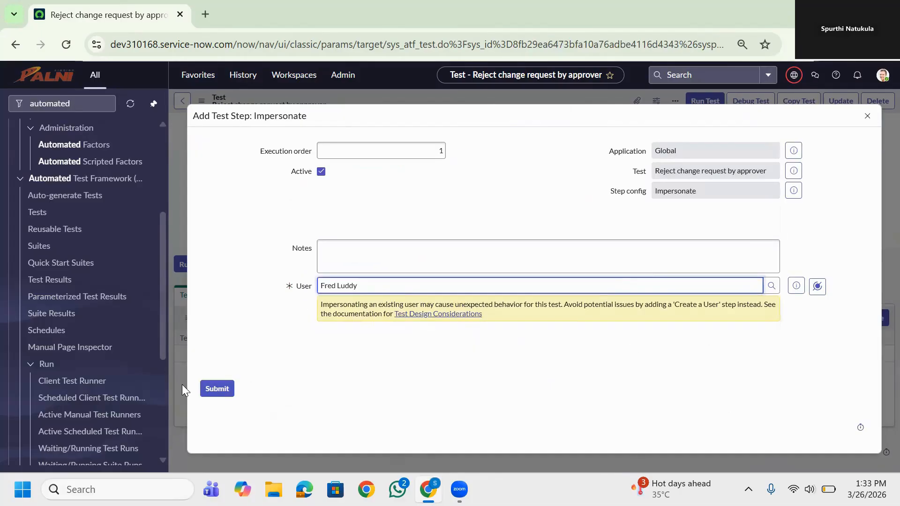
pyautogui.click(217, 389)
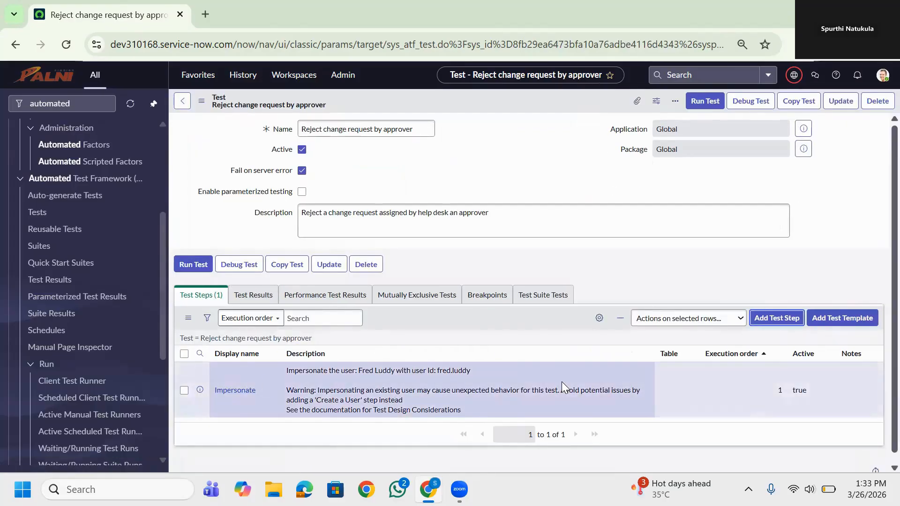
# Add a Record Insert test step after the Impersonate step and set its table to Change Request [change_request]
pyautogui.click(776, 317)
pyautogui.write('record')
pyautogui.click(474, 263)
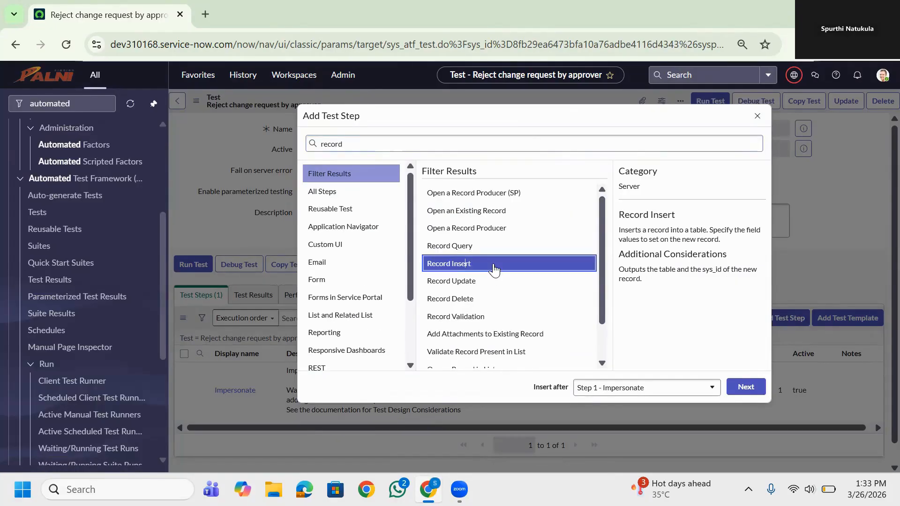
pyautogui.doubleClick(494, 268)
pyautogui.click(628, 326)
pyautogui.write('change re')
pyautogui.click(424, 268)
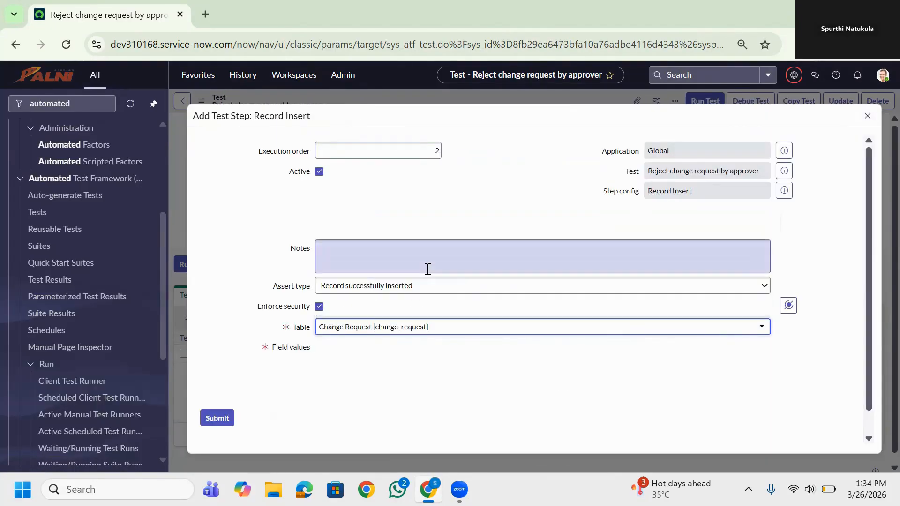
# Set the inserted record's Assignment group field value to Help Desk
pyautogui.scroll(-1, 455, 368)
pyautogui.click(378, 325)
pyautogui.click(360, 291)
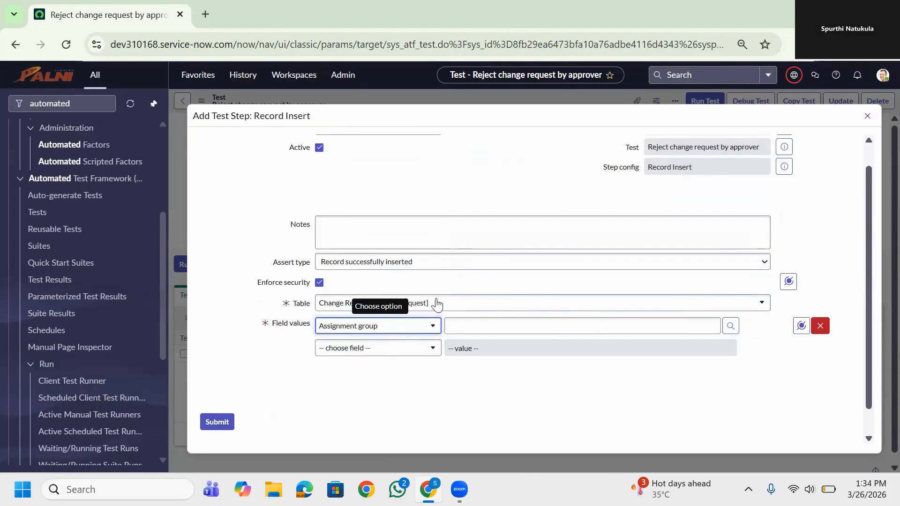
pyautogui.click(663, 330)
pyautogui.write('help')
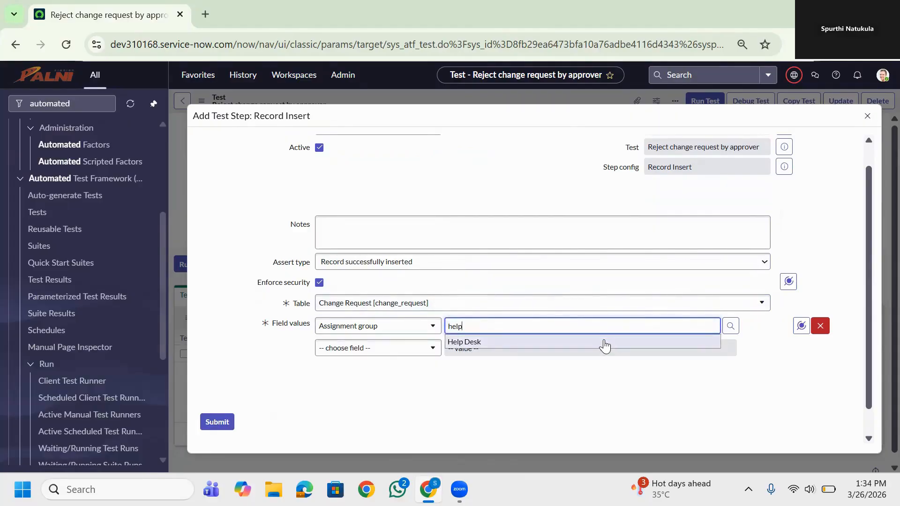
pyautogui.click(605, 342)
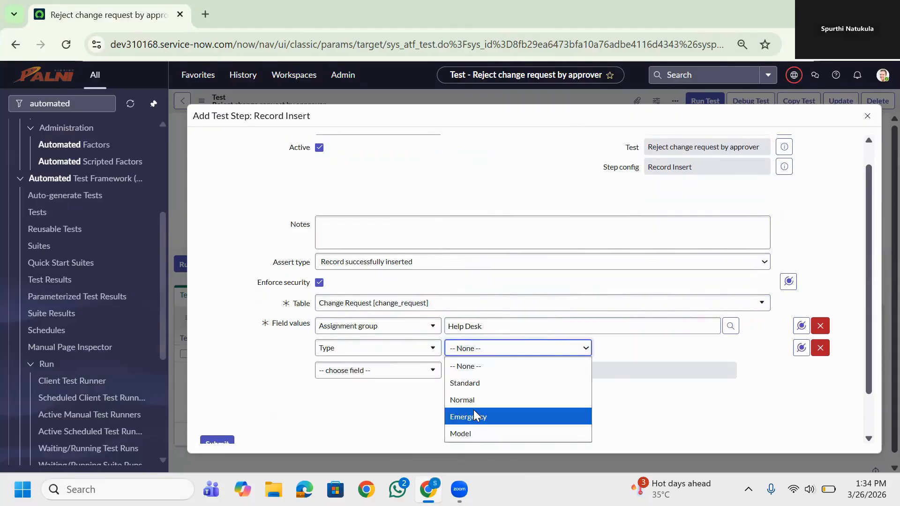
# Set Type to Normal and short description to "To rejected" in the field values, and submit the Record Insert step
pyautogui.click(476, 415)
pyautogui.click(476, 351)
pyautogui.click(482, 399)
pyautogui.click(514, 370)
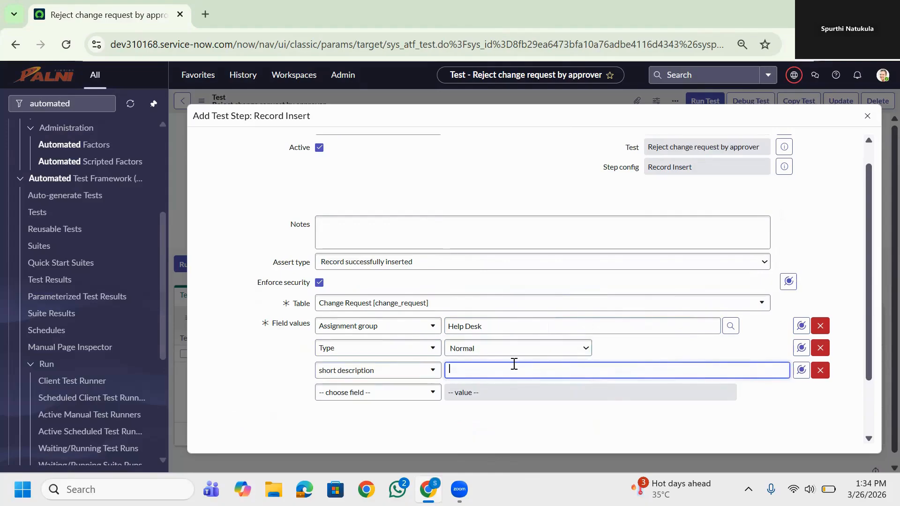
pyautogui.write('Tc rejected')
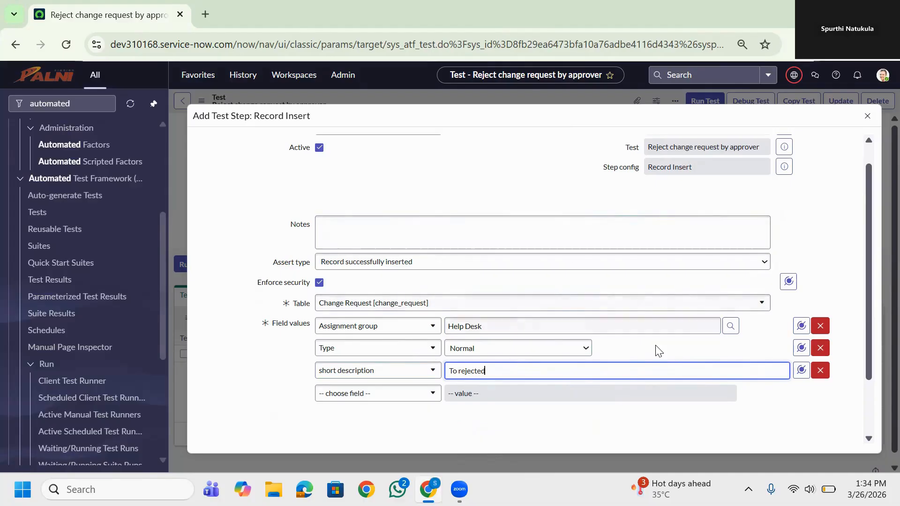
pyautogui.scroll(-2, 659, 350)
pyautogui.click(224, 395)
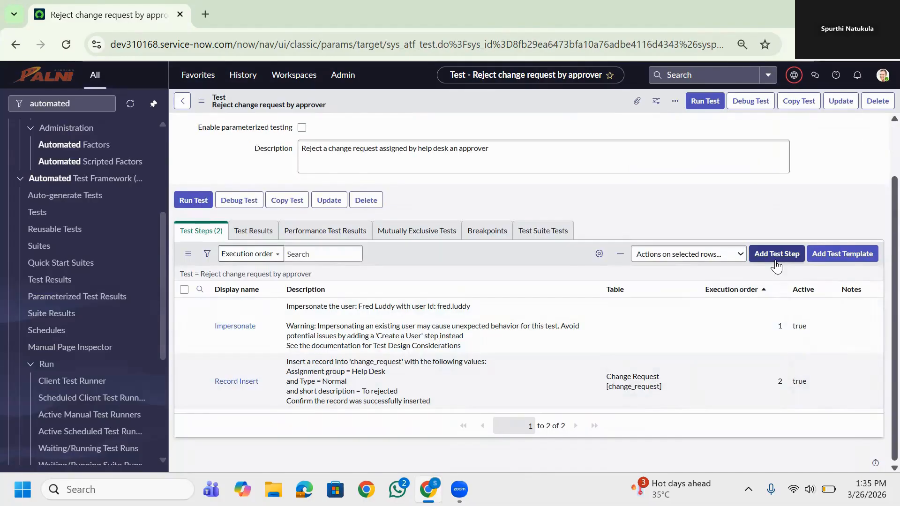
# Add an Open an Existing Record test step after the Record Insert step
pyautogui.click(775, 254)
pyautogui.write('exis')
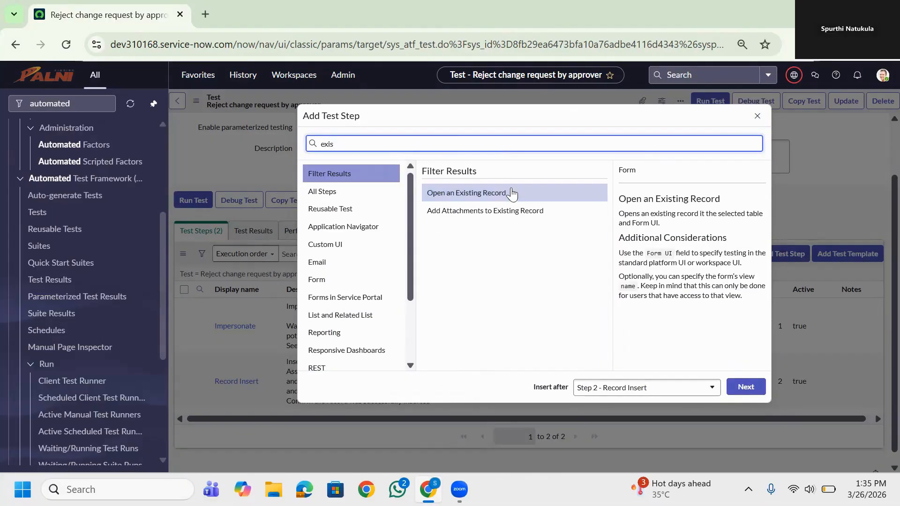
pyautogui.doubleClick(508, 192)
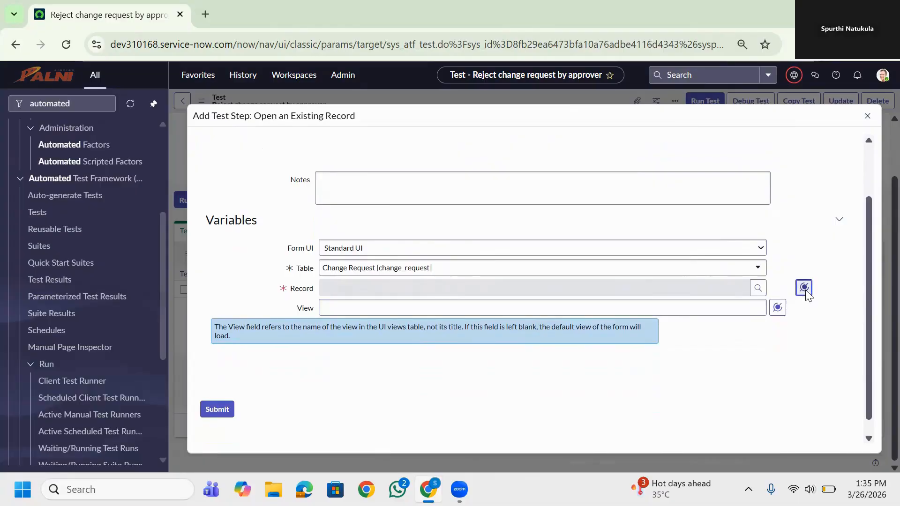
# Map the Open an Existing Record step's Record to the Record output of Step 2: Record Insert, and submit it
pyautogui.click(804, 288)
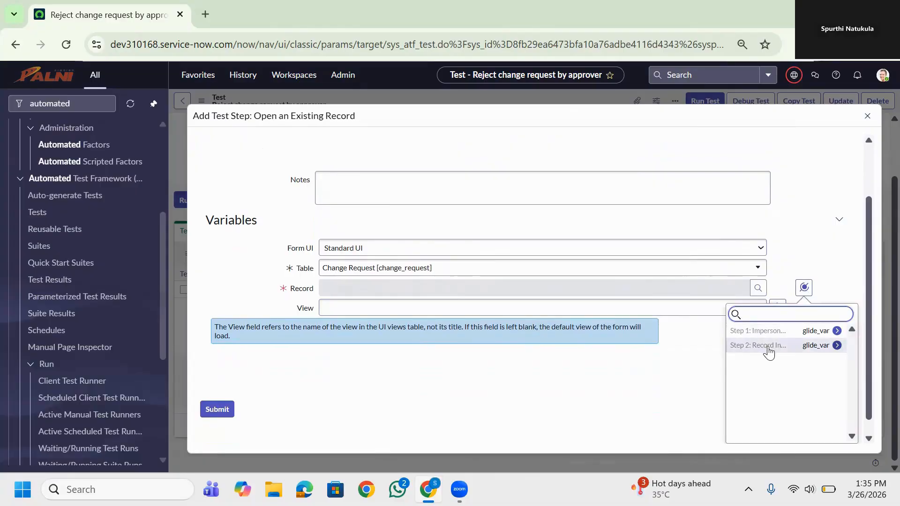
pyautogui.click(707, 361)
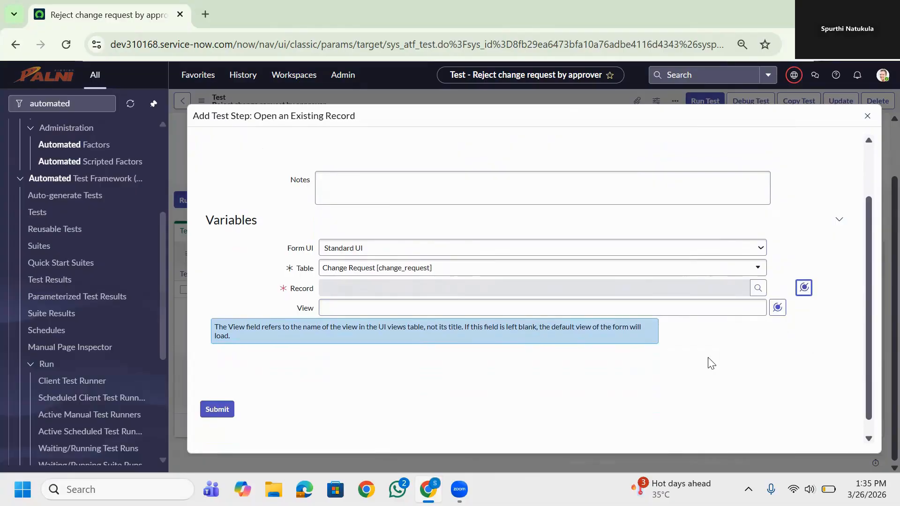
pyautogui.click(804, 289)
pyautogui.click(802, 346)
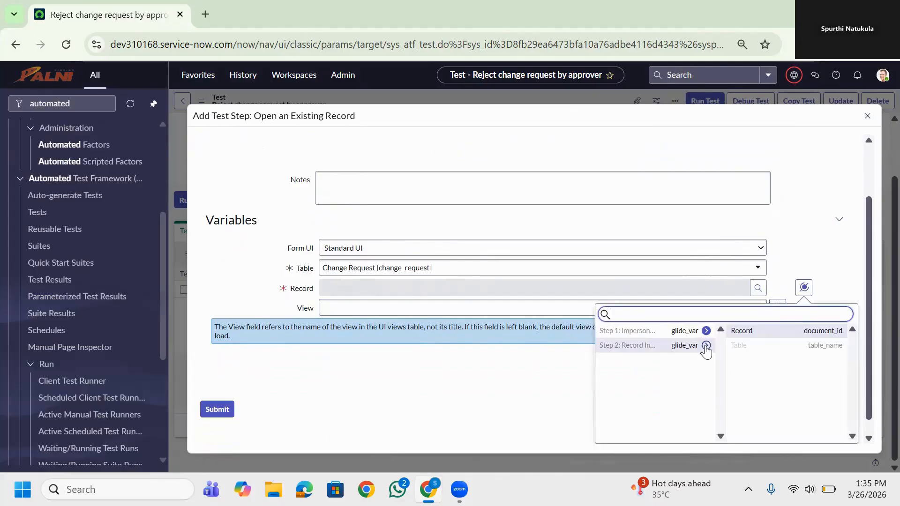
pyautogui.click(766, 334)
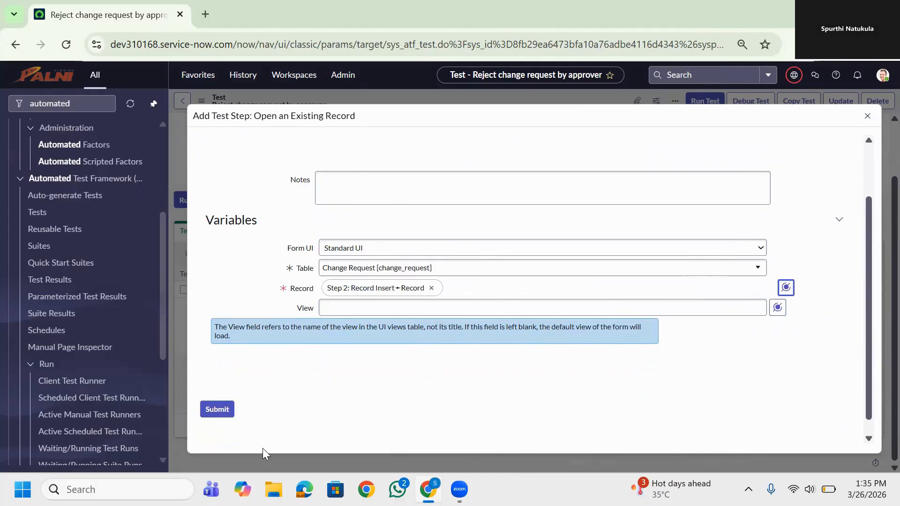
pyautogui.click(225, 412)
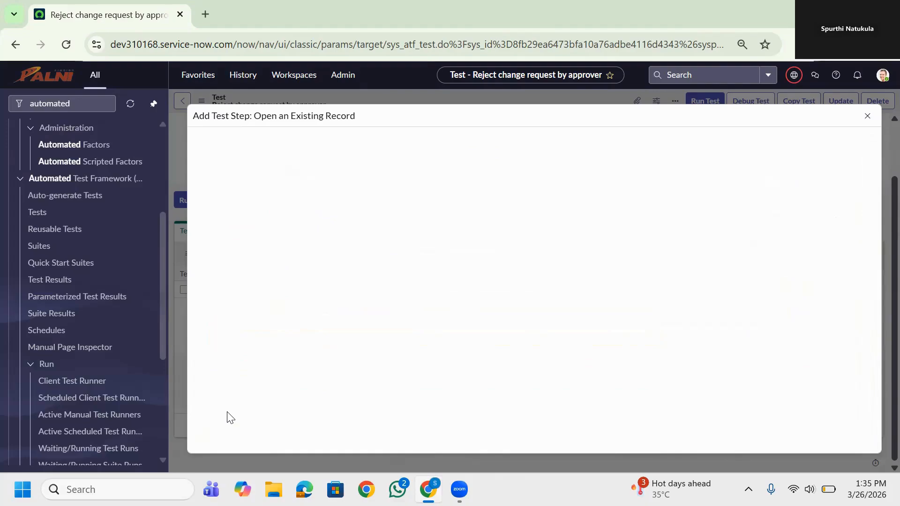
# Add a Record Update test step after the Open an Existing Record step
pyautogui.scroll(-1, 333, 380)
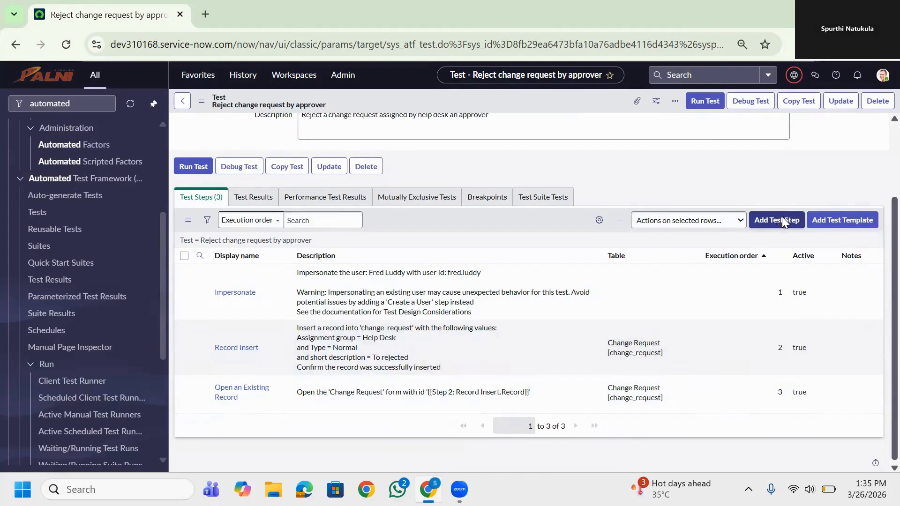
pyautogui.click(781, 221)
pyautogui.click(463, 137)
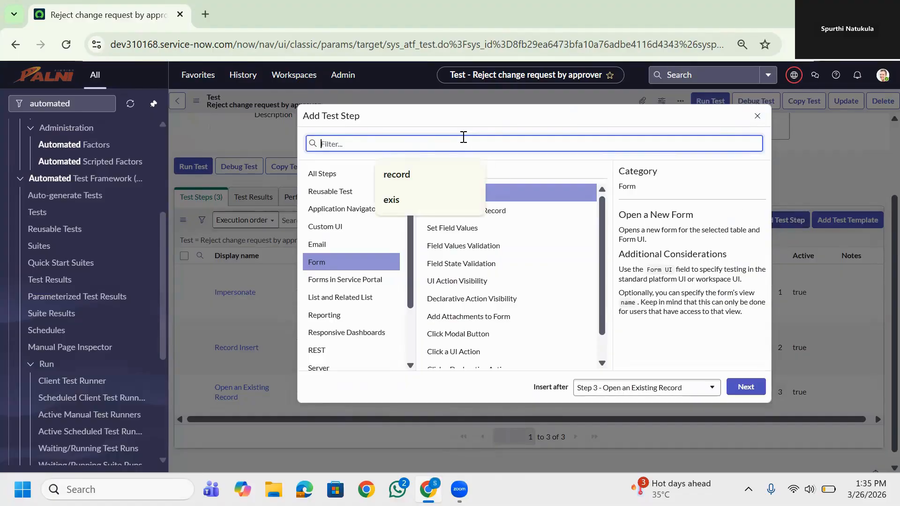
pyautogui.write('record')
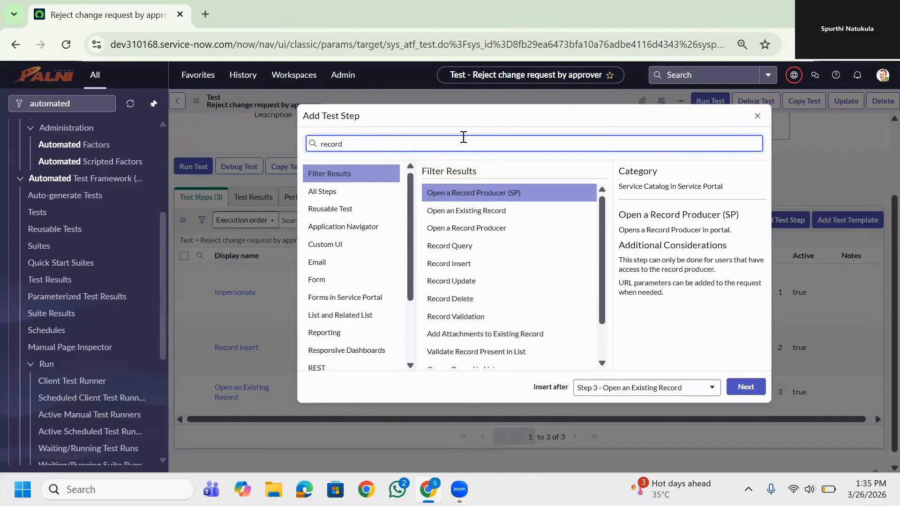
pyautogui.click(464, 281)
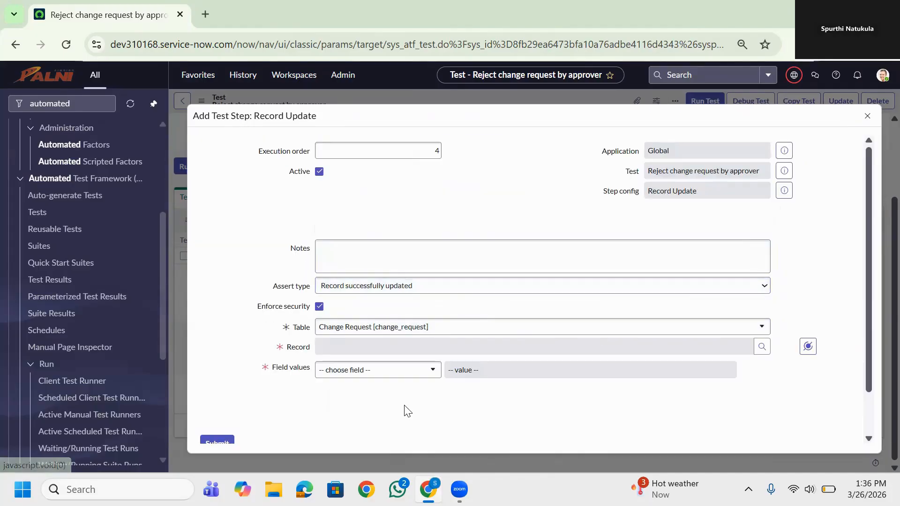
# Map the Record Update step's Record to the Record output of Step 2: Record Insert
pyautogui.scroll(-1, 406, 411)
pyautogui.scroll(-1, 406, 411)
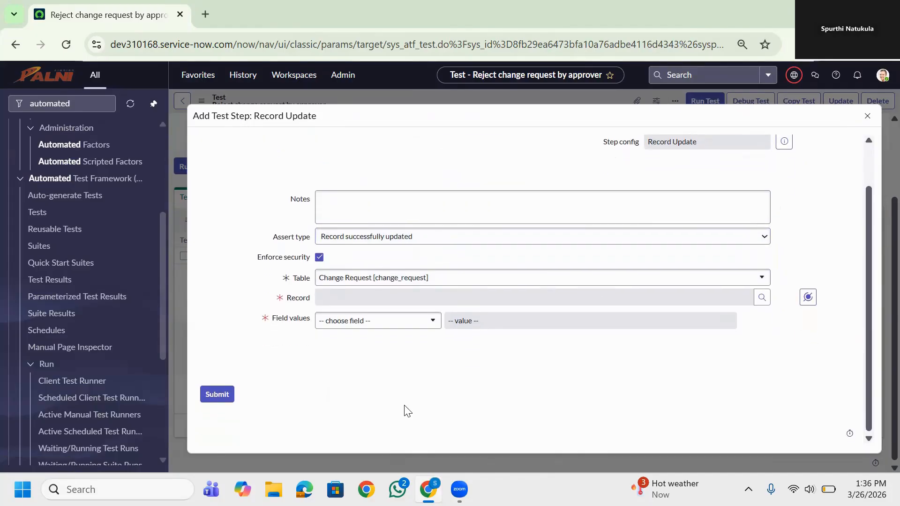
pyautogui.click(808, 297)
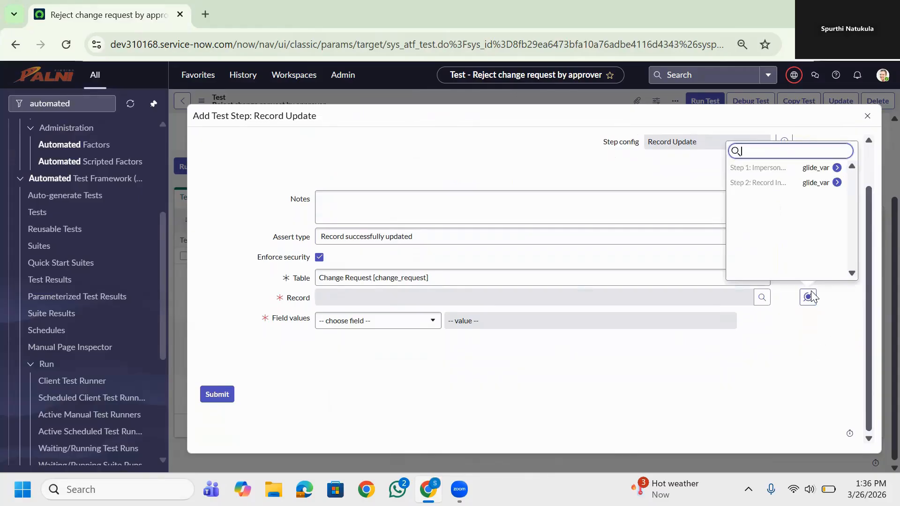
pyautogui.click(837, 183)
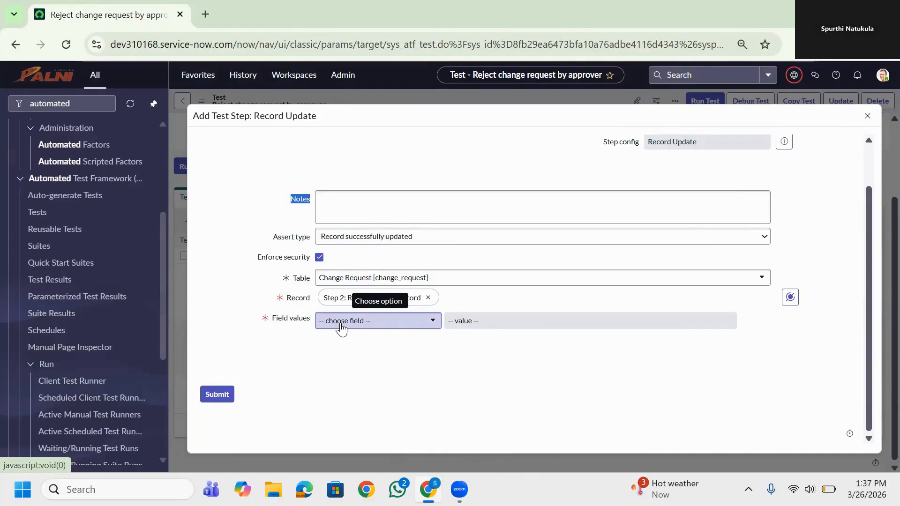
# Set State to Assess in the Record Update step's field values and submit the step
pyautogui.click(341, 324)
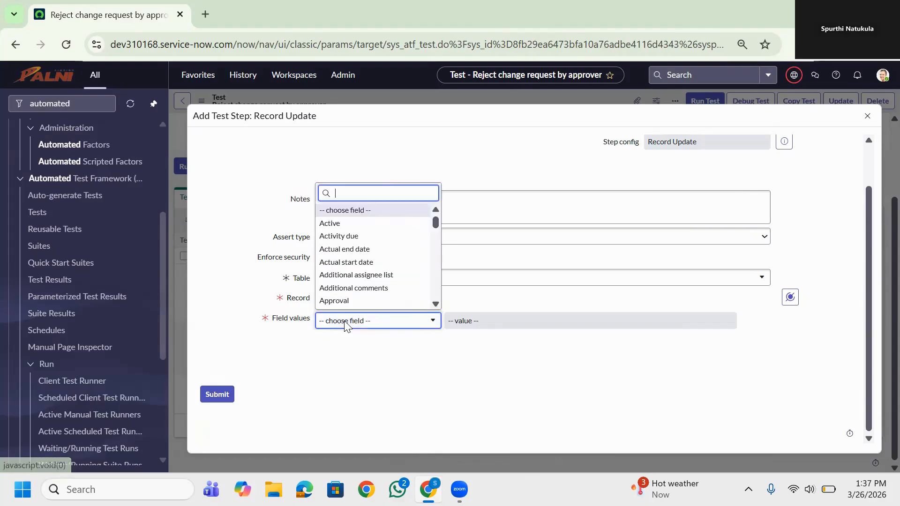
pyautogui.write('stat')
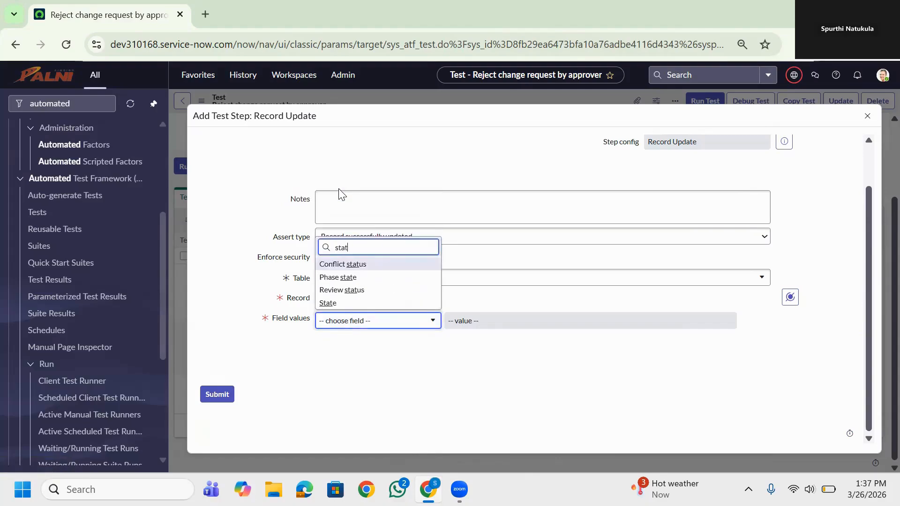
pyautogui.click(406, 303)
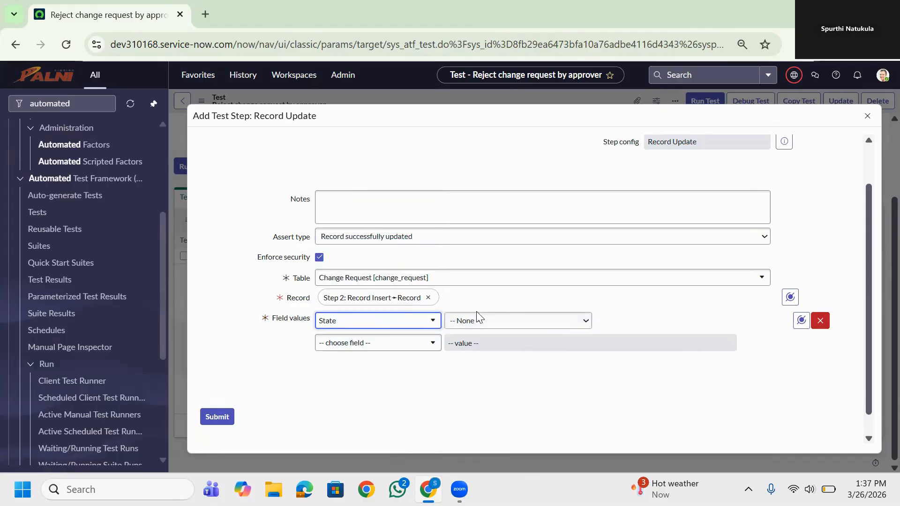
pyautogui.click(560, 325)
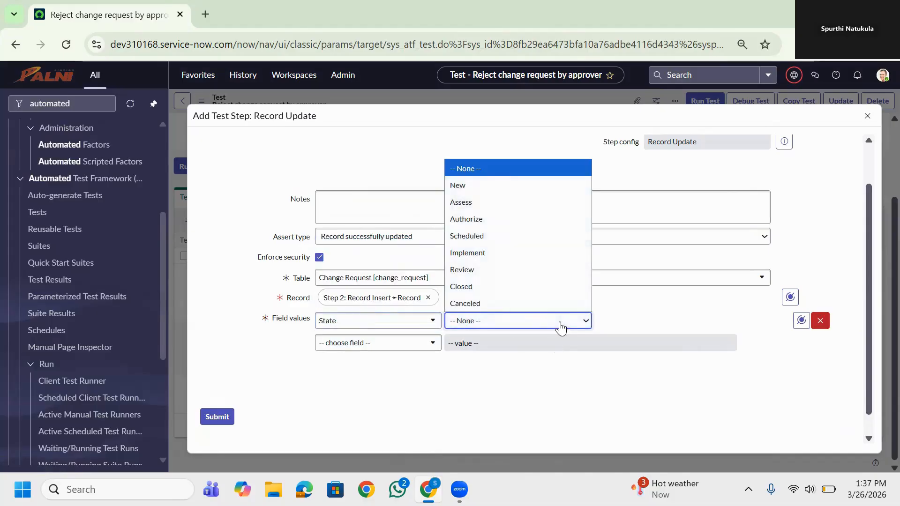
pyautogui.click(490, 202)
pyautogui.click(218, 417)
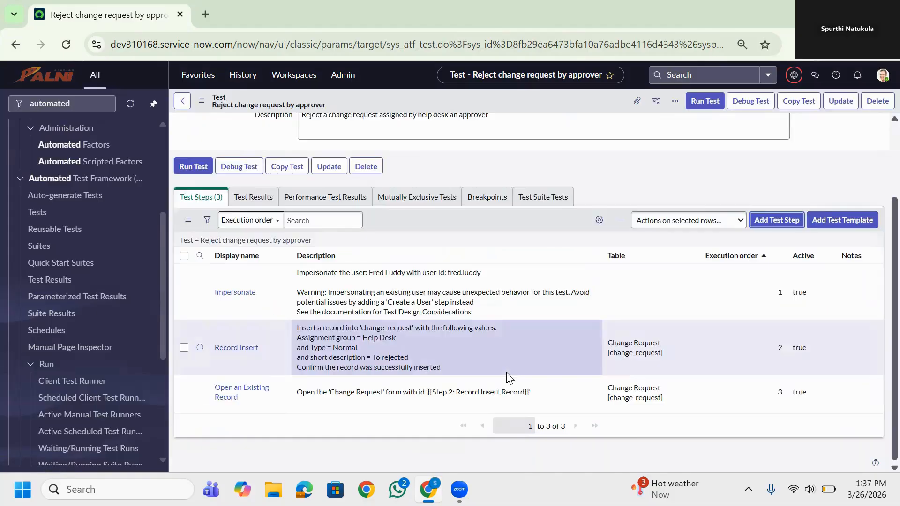
# Add the "Reject a request" test template to the test, using the Approval [sysapproval_approver] table
pyautogui.scroll(-1, 458, 389)
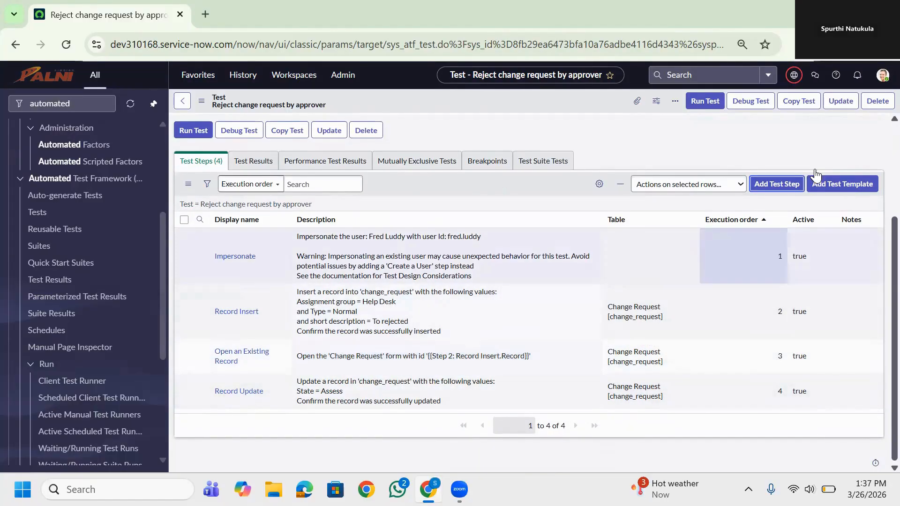
pyautogui.click(764, 189)
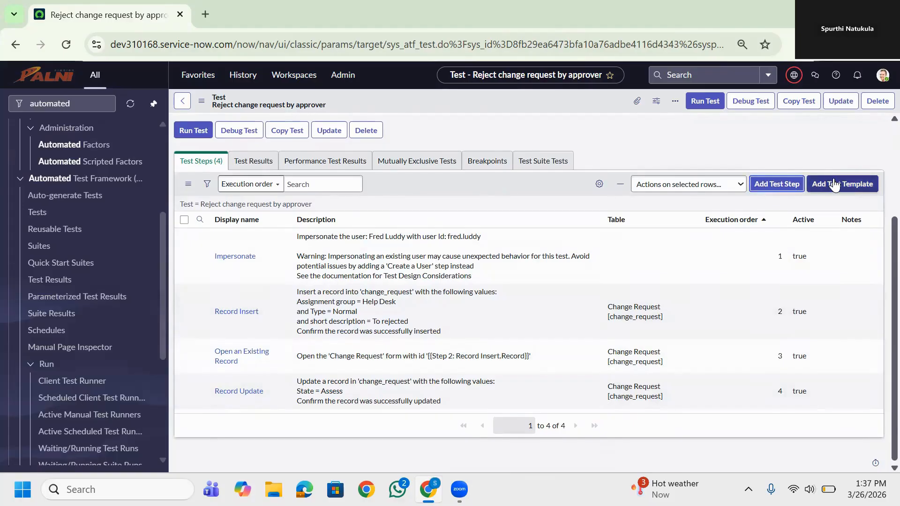
pyautogui.click(833, 184)
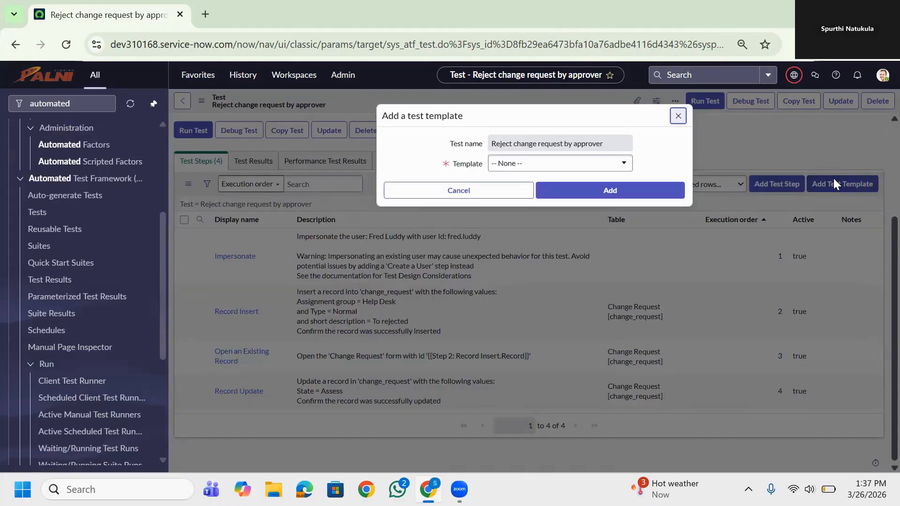
pyautogui.click(606, 164)
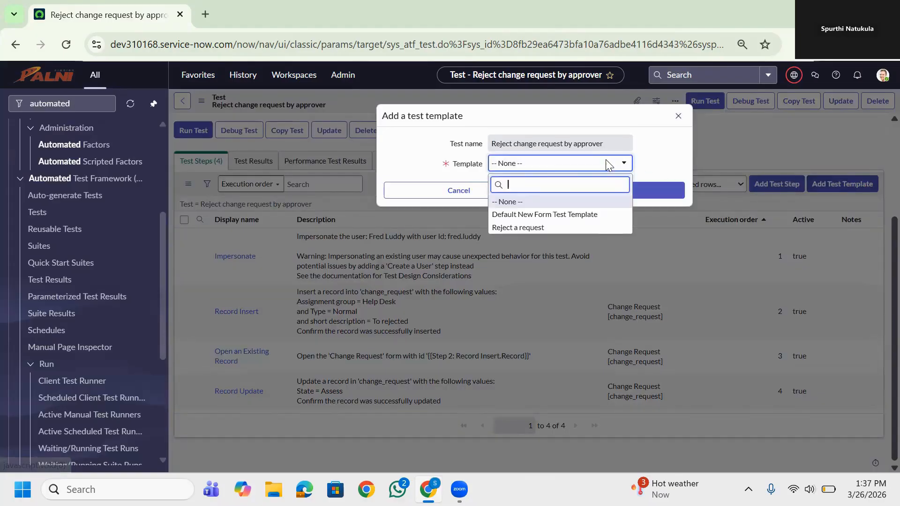
pyautogui.click(534, 227)
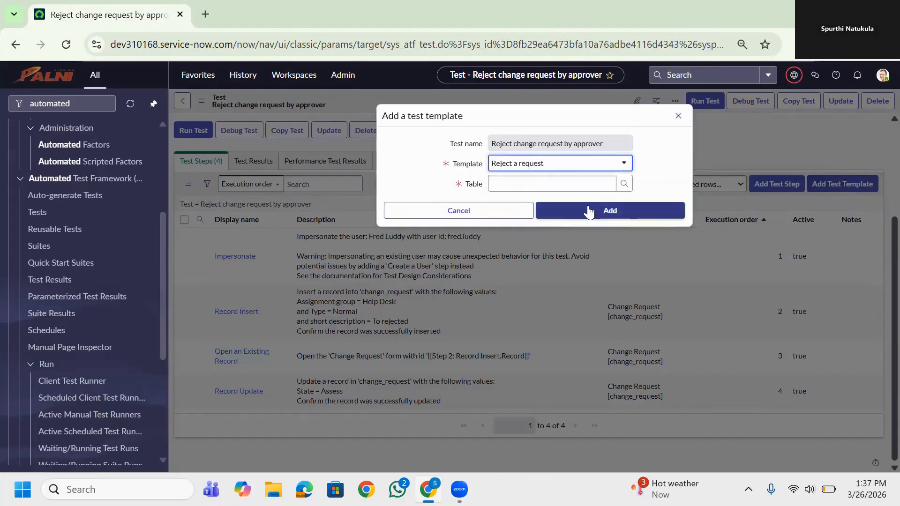
pyautogui.click(623, 185)
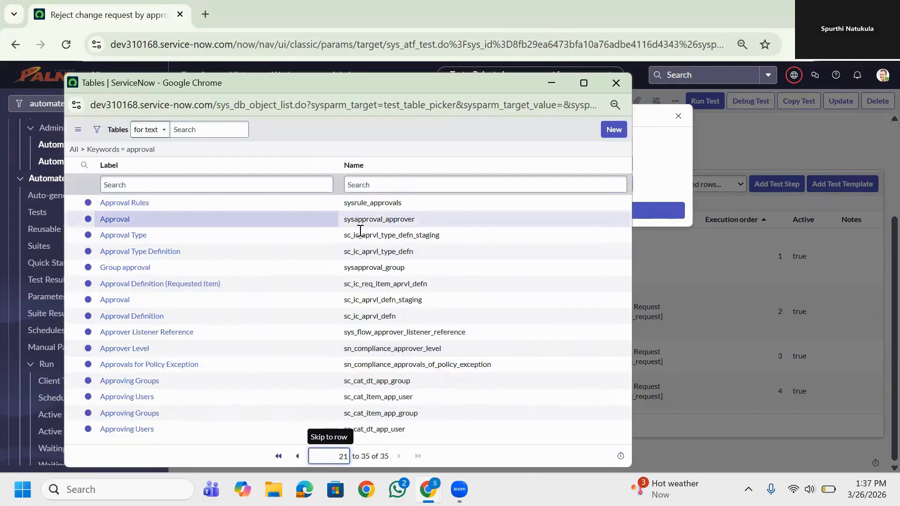
pyautogui.click(119, 220)
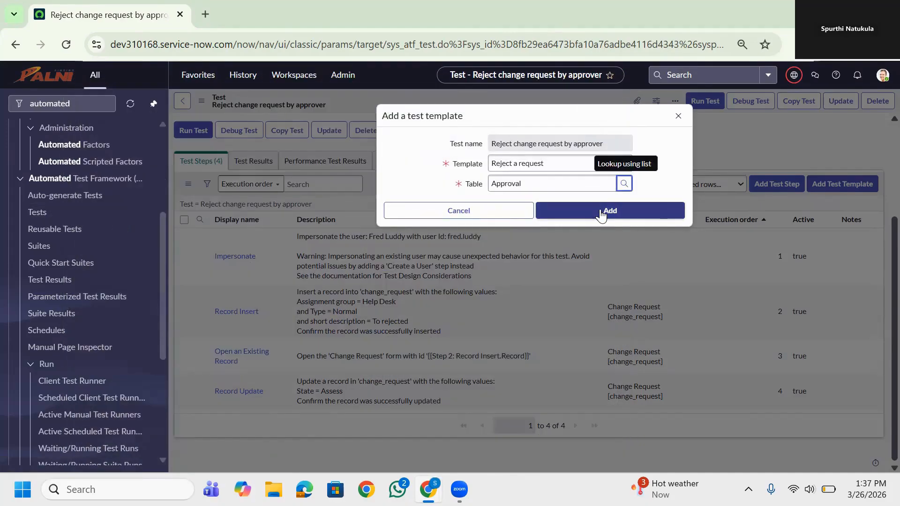
pyautogui.click(602, 213)
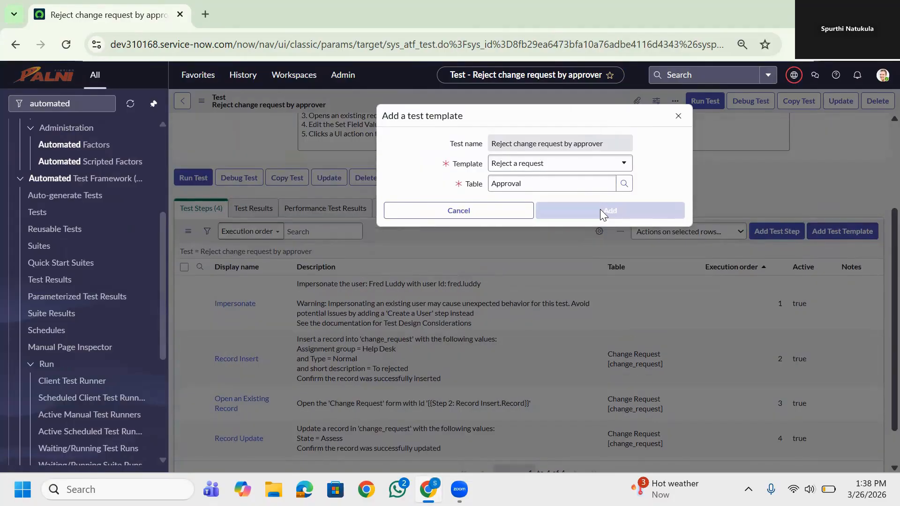
# Set the user of the template's Impersonate step (execution order 5) to User 1 and update the step
pyautogui.scroll(-6, 601, 327)
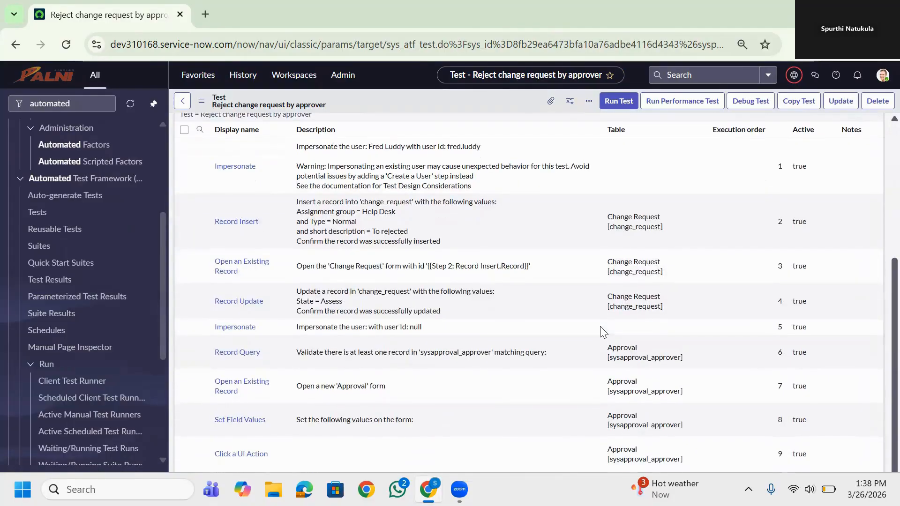
pyautogui.scroll(5, 601, 327)
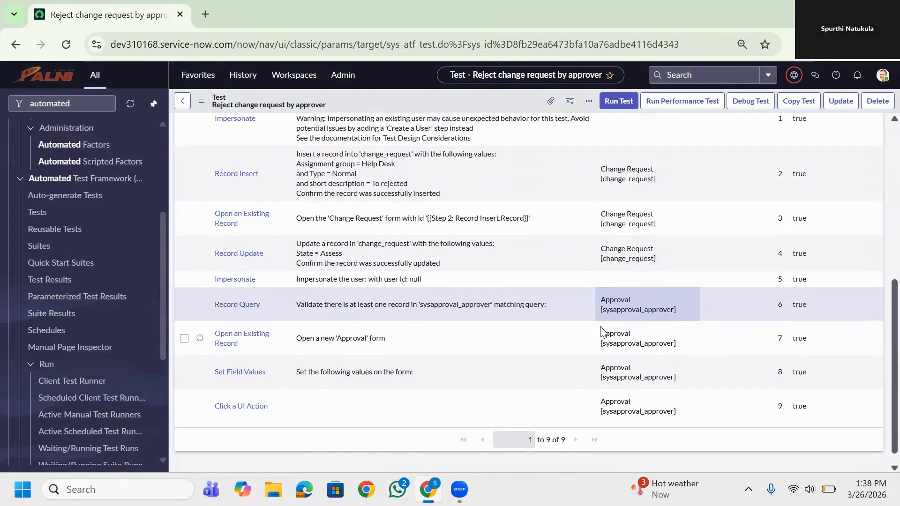
pyautogui.scroll(2, 601, 332)
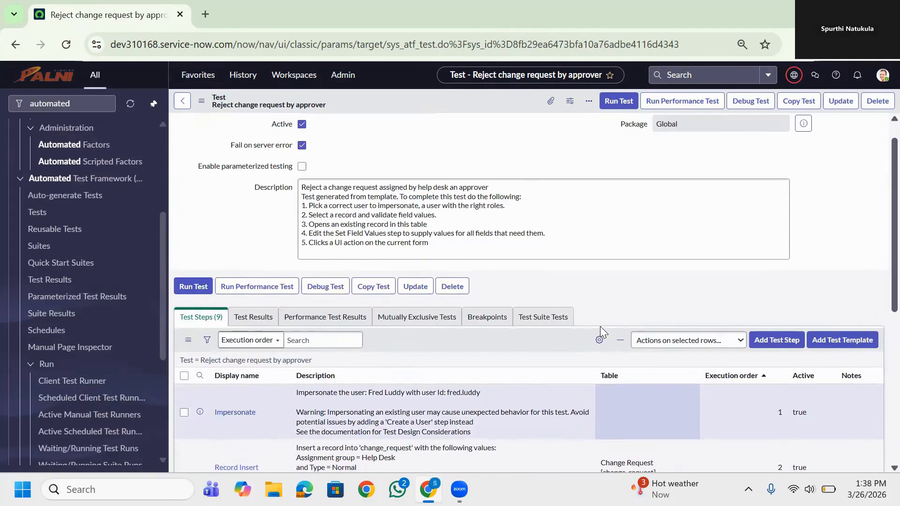
pyautogui.scroll(-6, 600, 326)
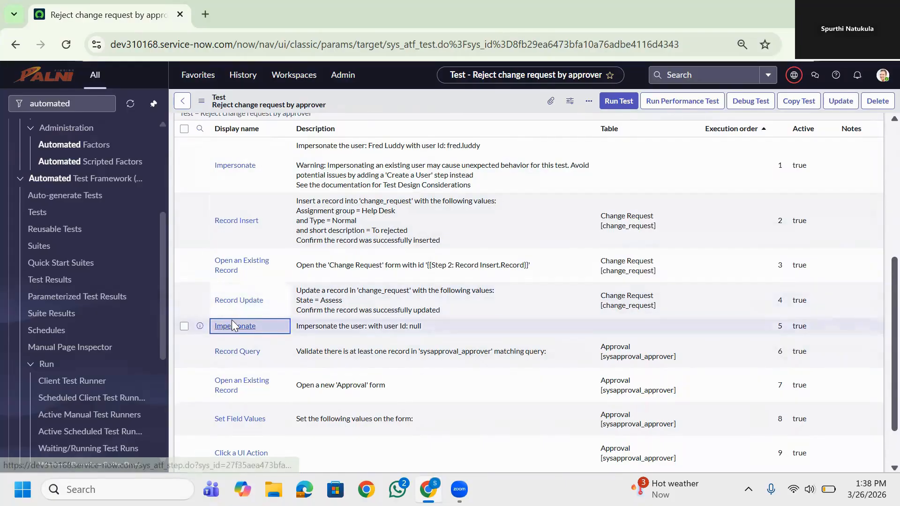
pyautogui.click(233, 325)
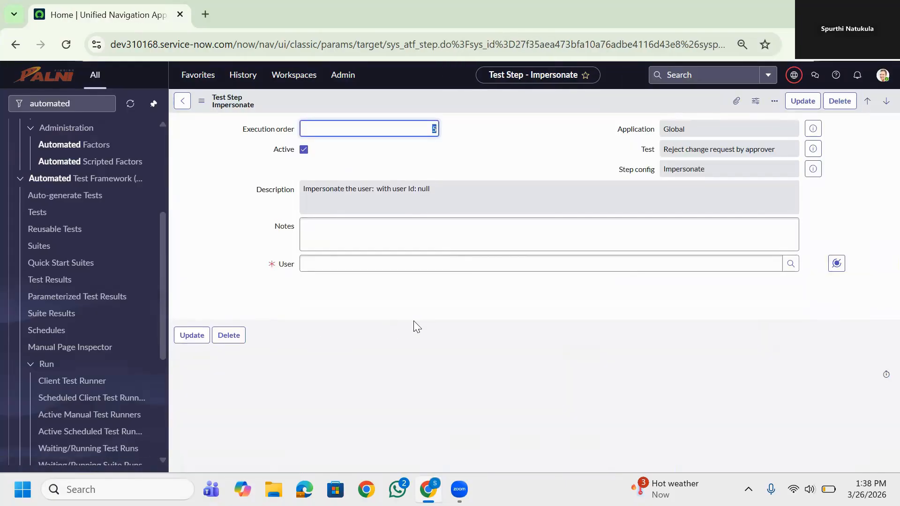
pyautogui.click(392, 266)
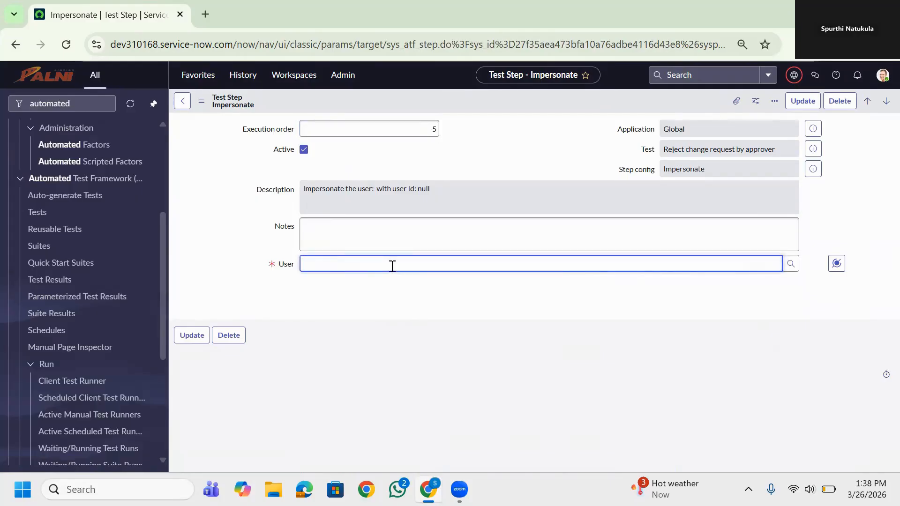
pyautogui.write('user')
pyautogui.click(368, 297)
pyautogui.click(203, 372)
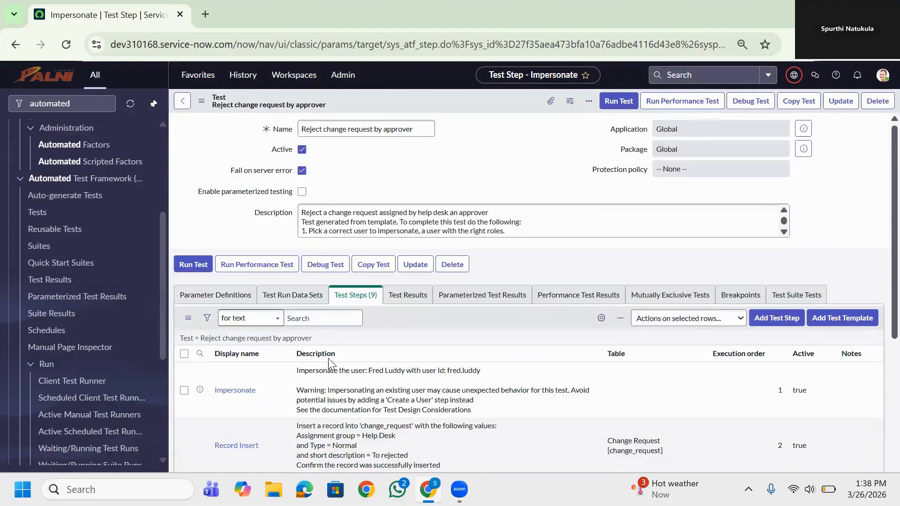
pyautogui.scroll(-2, 329, 358)
pyautogui.scroll(-3, 329, 359)
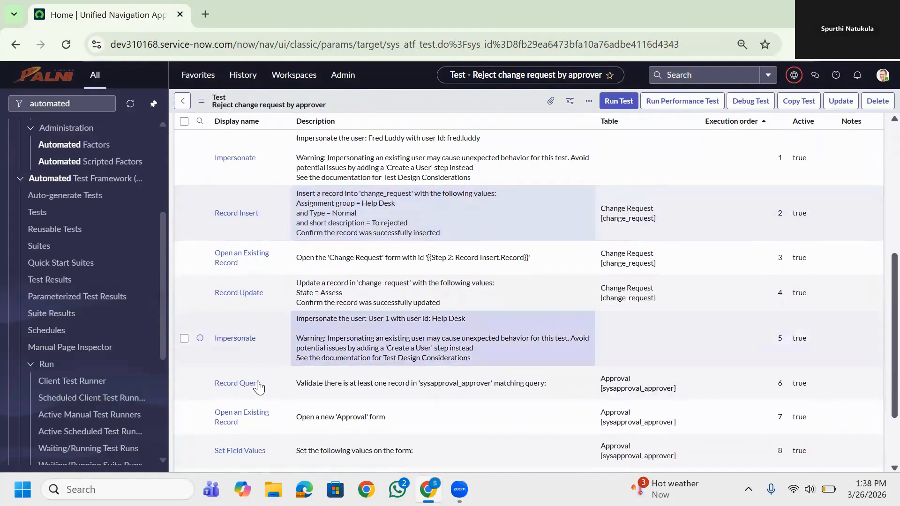
# In the Record Query step (execution order 6), add a condition that Approver is the User output of Step 1: Impersonate
pyautogui.click(238, 383)
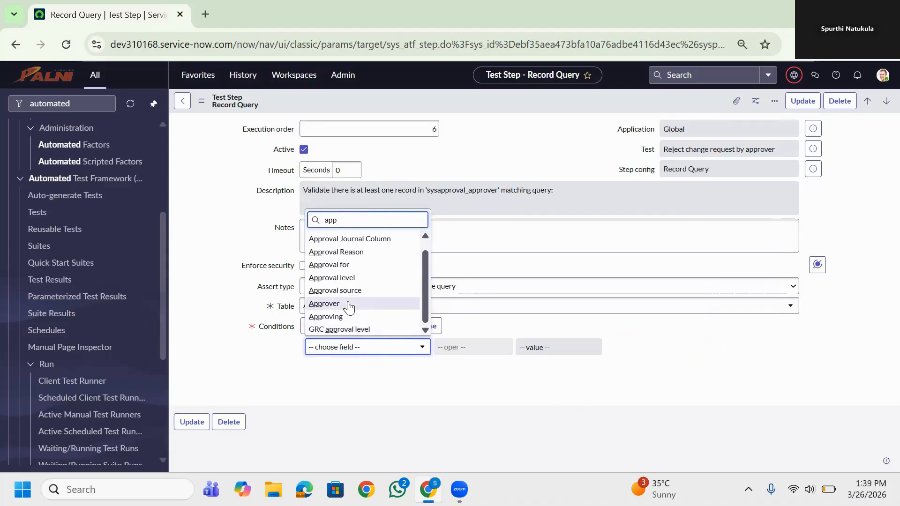
pyautogui.click(349, 305)
pyautogui.click(632, 347)
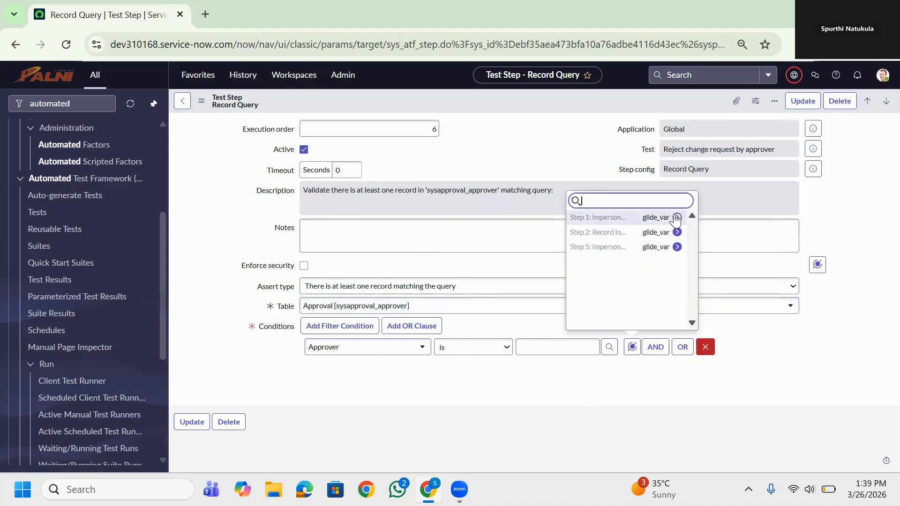
pyautogui.click(676, 218)
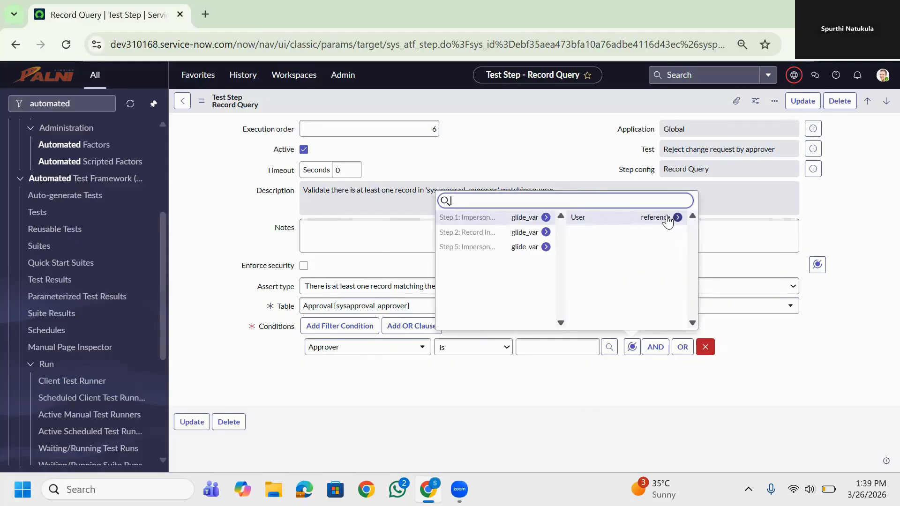
pyautogui.click(675, 218)
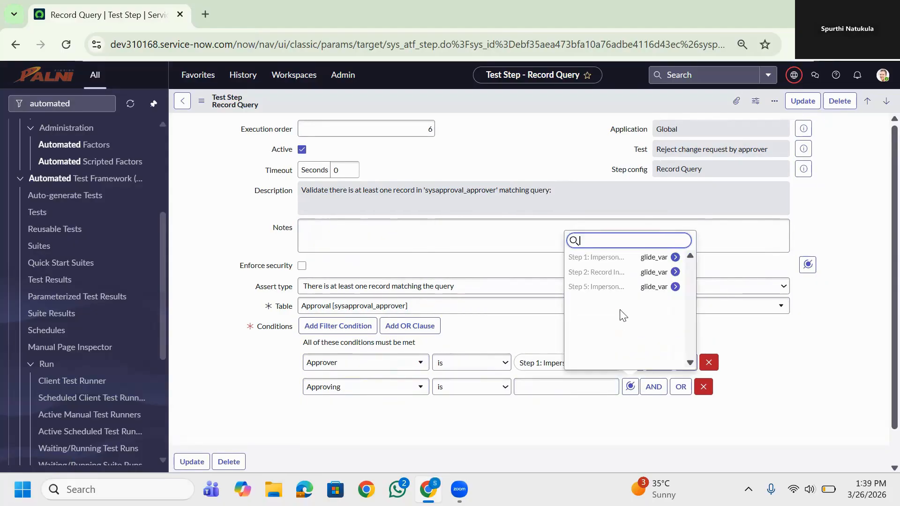
# Add a condition that Approving is the Record output of Step 2: Record Insert, and update the Record Query step
pyautogui.click(674, 272)
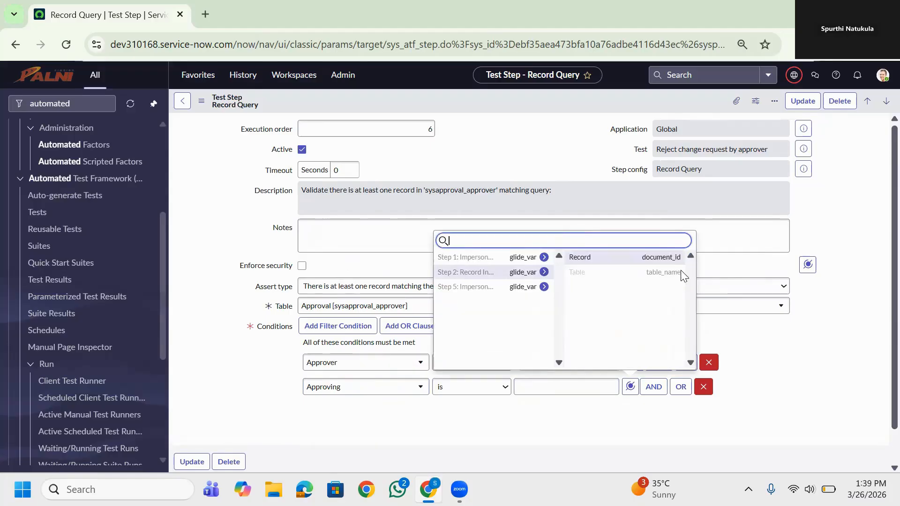
pyautogui.click(637, 261)
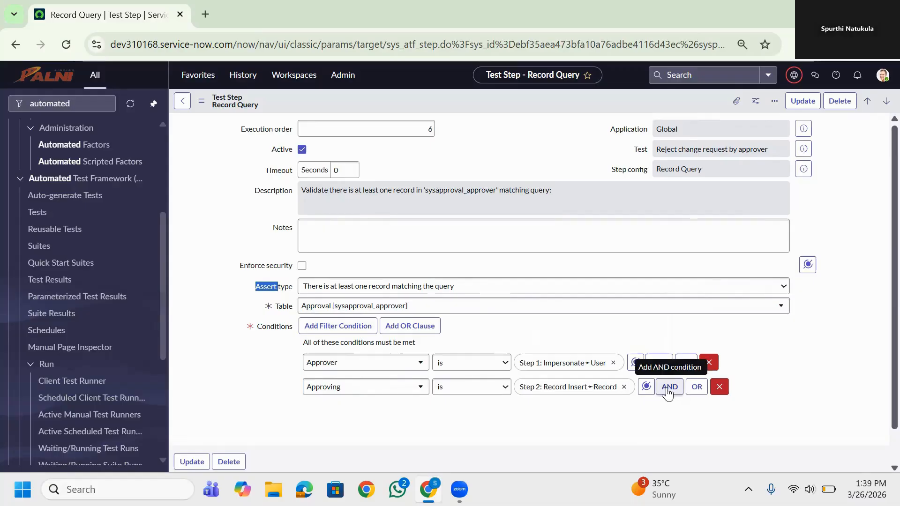
pyautogui.click(190, 462)
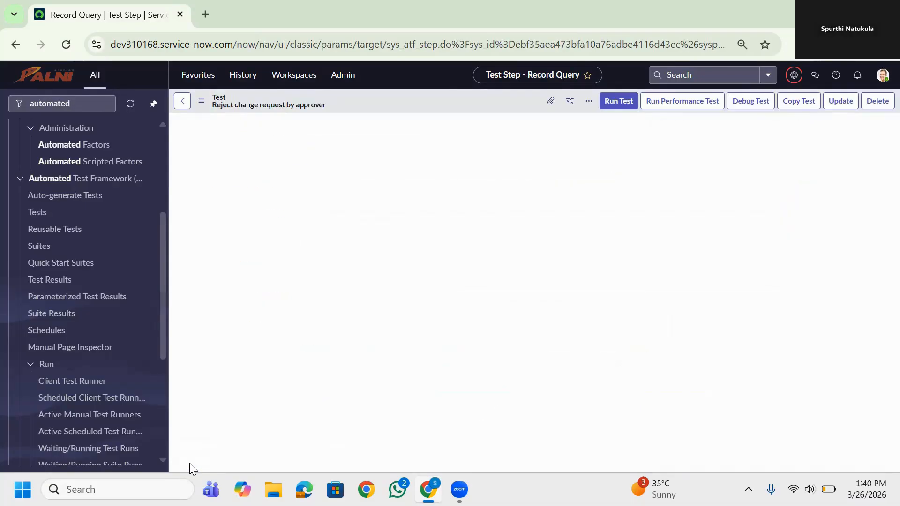
# Map the Record of the Approval Open an Existing Record step (execution order 7) to Step 6: Record Query's First record and update it
pyautogui.scroll(-4, 425, 375)
pyautogui.scroll(3, 425, 375)
pyautogui.scroll(-1, 425, 374)
pyautogui.scroll(-1, 426, 374)
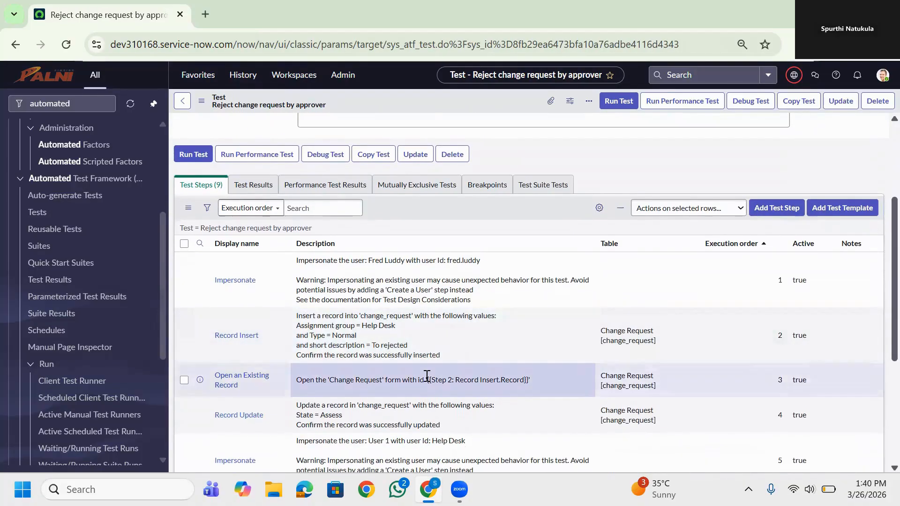
pyautogui.scroll(-5, 425, 374)
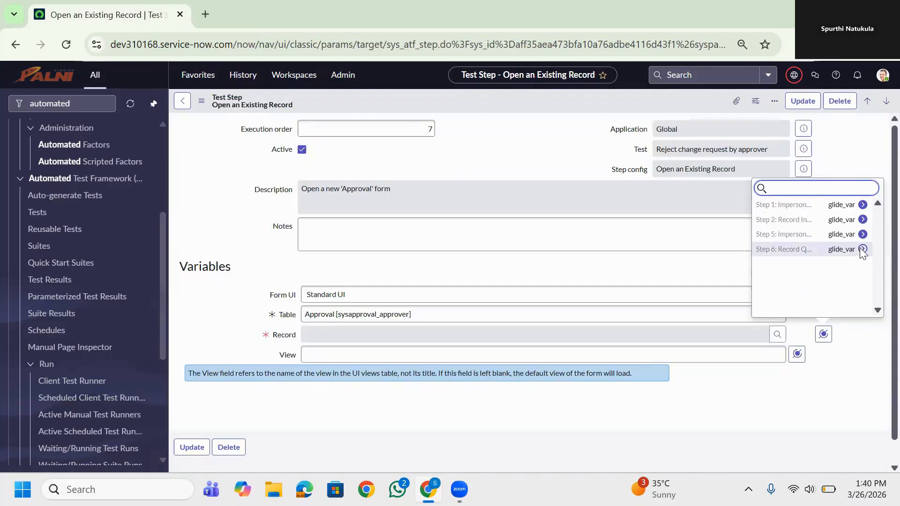
pyautogui.click(863, 249)
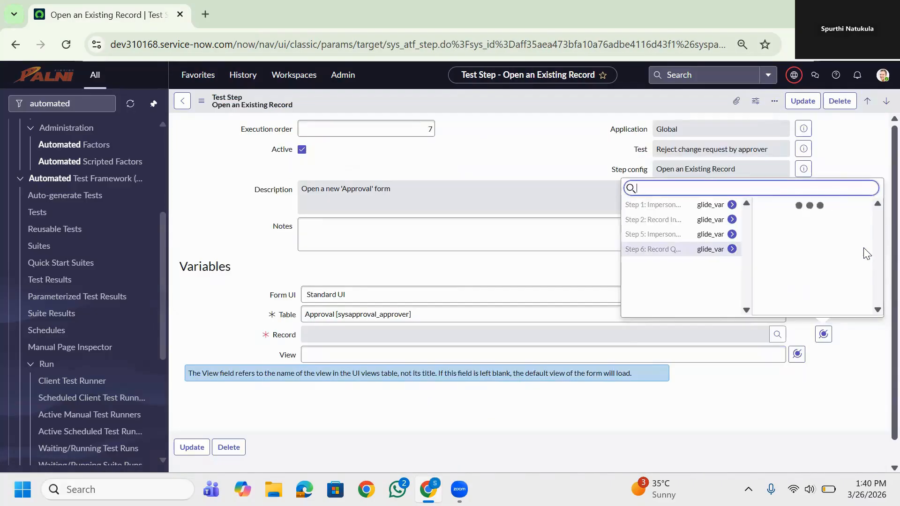
pyautogui.click(805, 208)
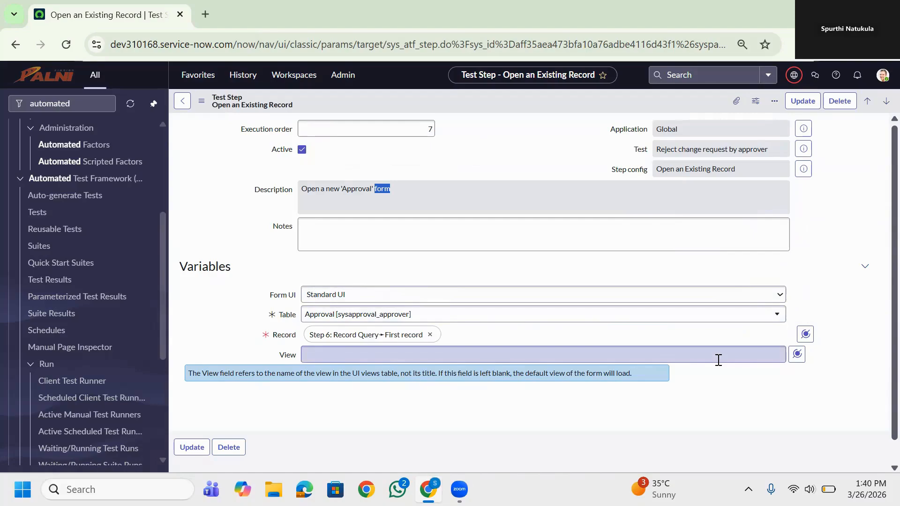
pyautogui.click(188, 448)
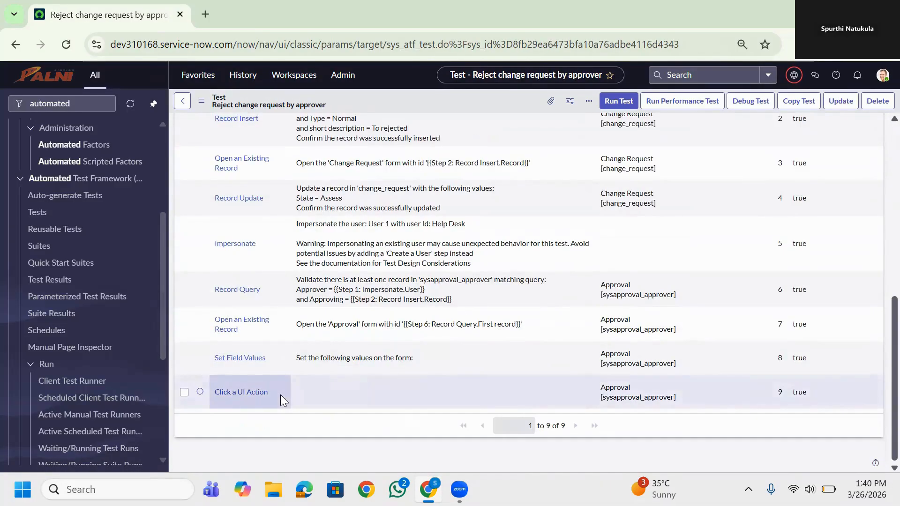
# Set State to Rejected and Comments to "Need more documentation" in the Set Field Values step and update it
pyautogui.click(240, 359)
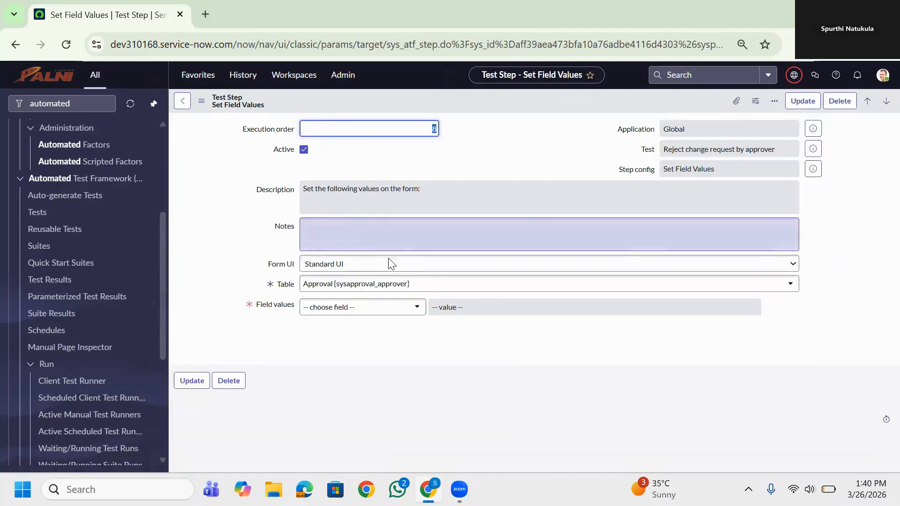
pyautogui.click(390, 313)
pyautogui.write('sta')
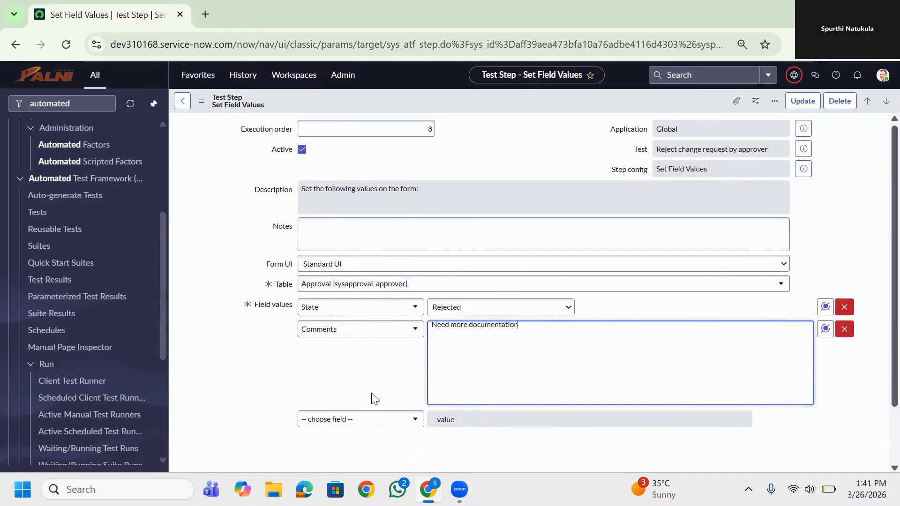
pyautogui.scroll(-2, 336, 375)
pyautogui.click(200, 420)
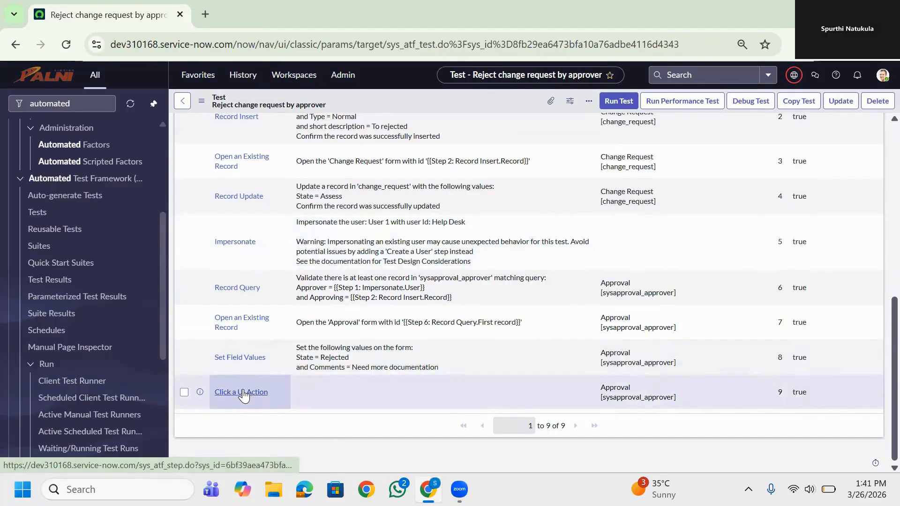
# Set the UI action of the Click a UI Action step (execution order 9) to Reject and update the step
pyautogui.click(243, 395)
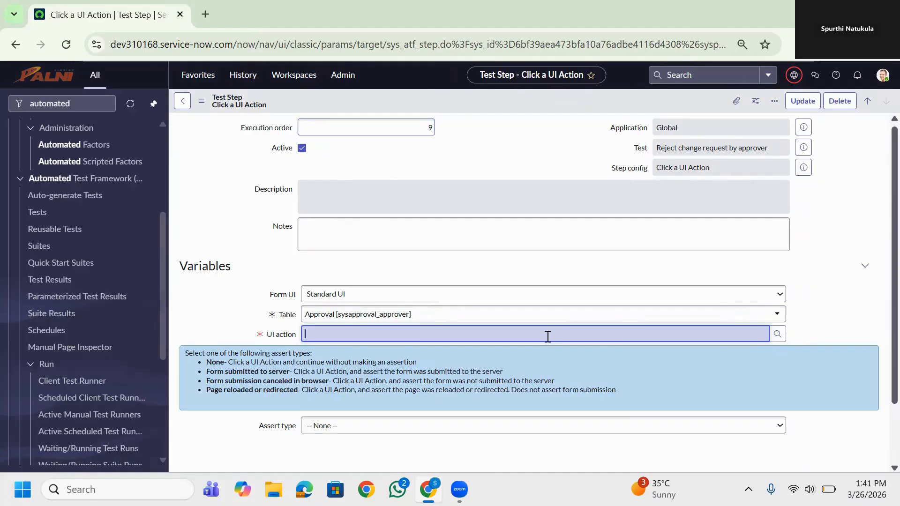
pyautogui.click(548, 334)
pyautogui.write('re')
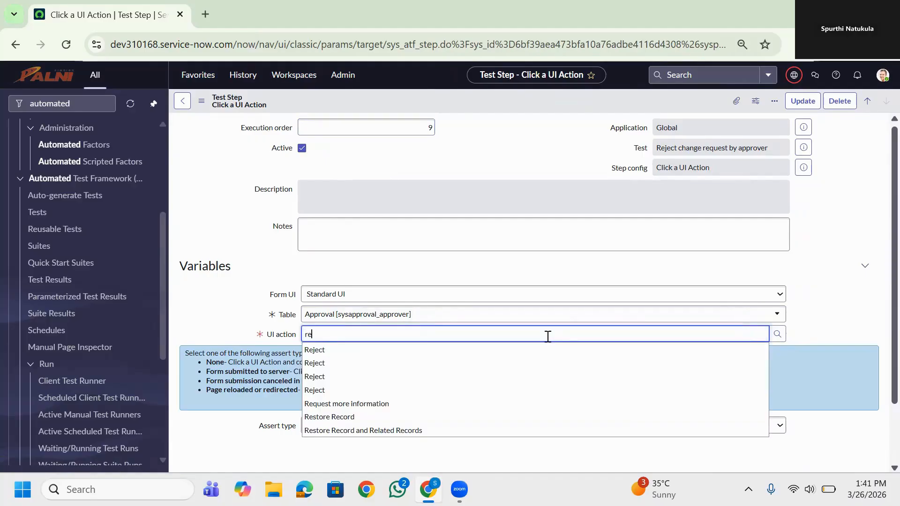
pyautogui.click(346, 351)
pyautogui.scroll(-2, 346, 352)
pyautogui.click(189, 424)
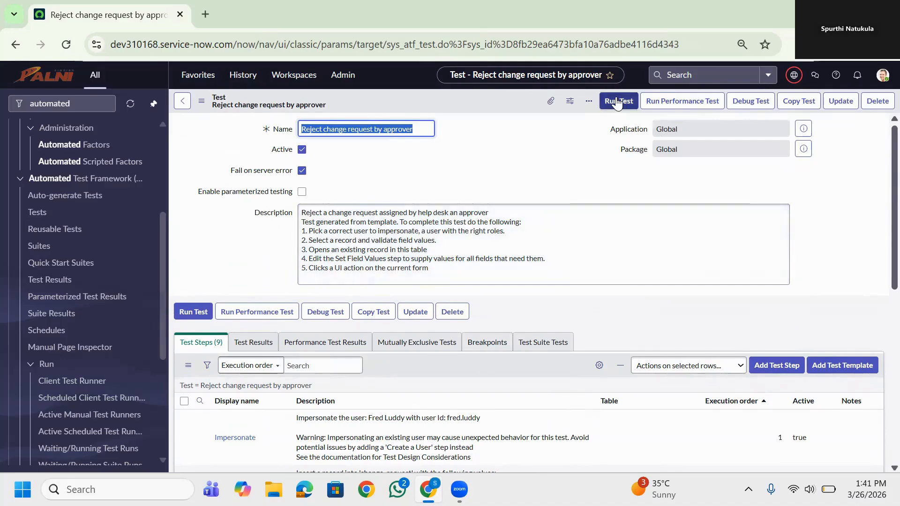
# Run the "Reject change request by approver" test in a new client test runner
pyautogui.click(616, 102)
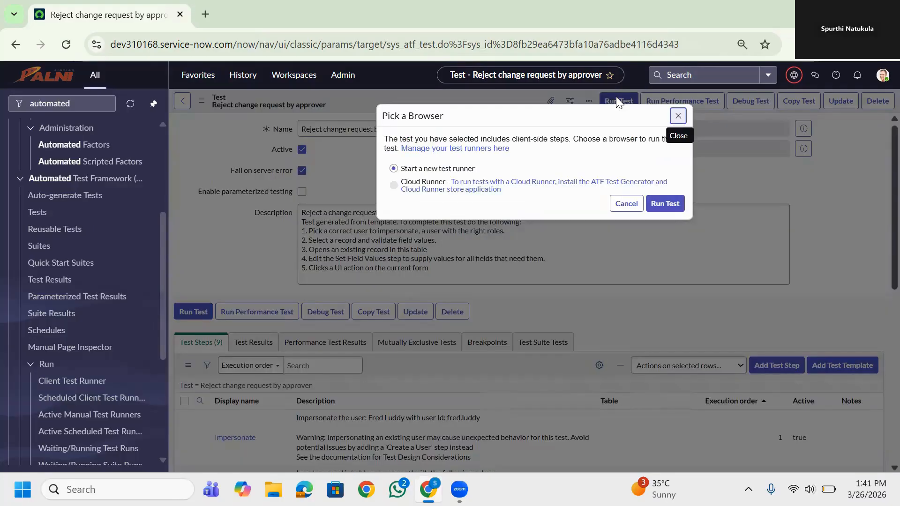
pyautogui.click(661, 204)
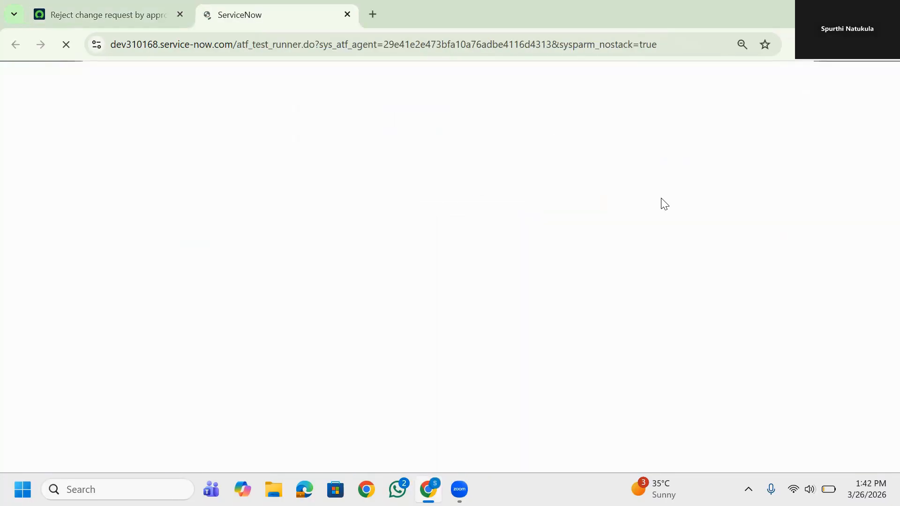